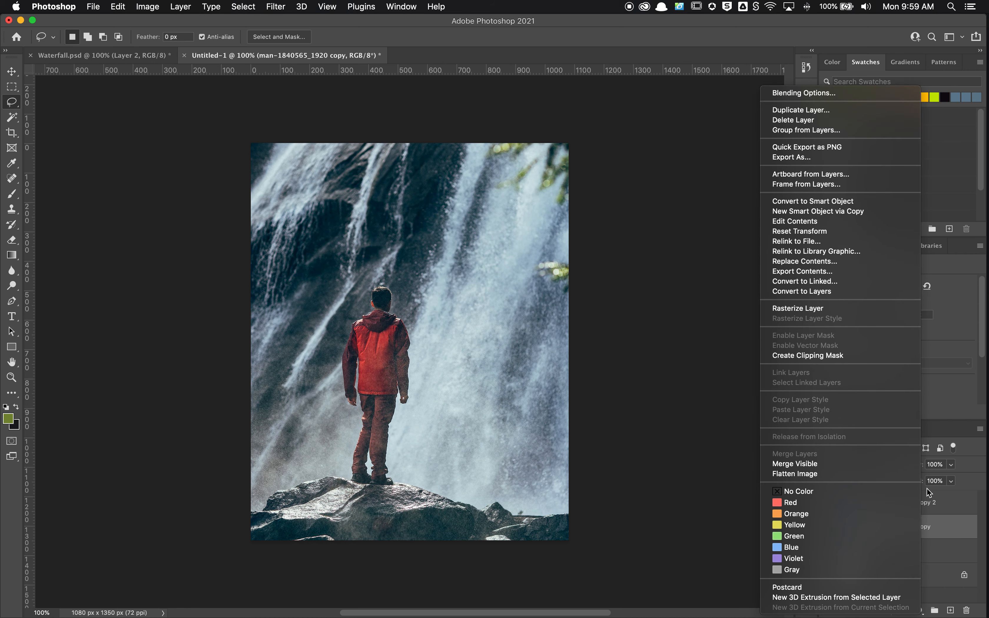
Rasterize the man-1840565_1920 copy layer and hide the man-1840565_1920 copy 2 layer
click(849, 310)
click(828, 503)
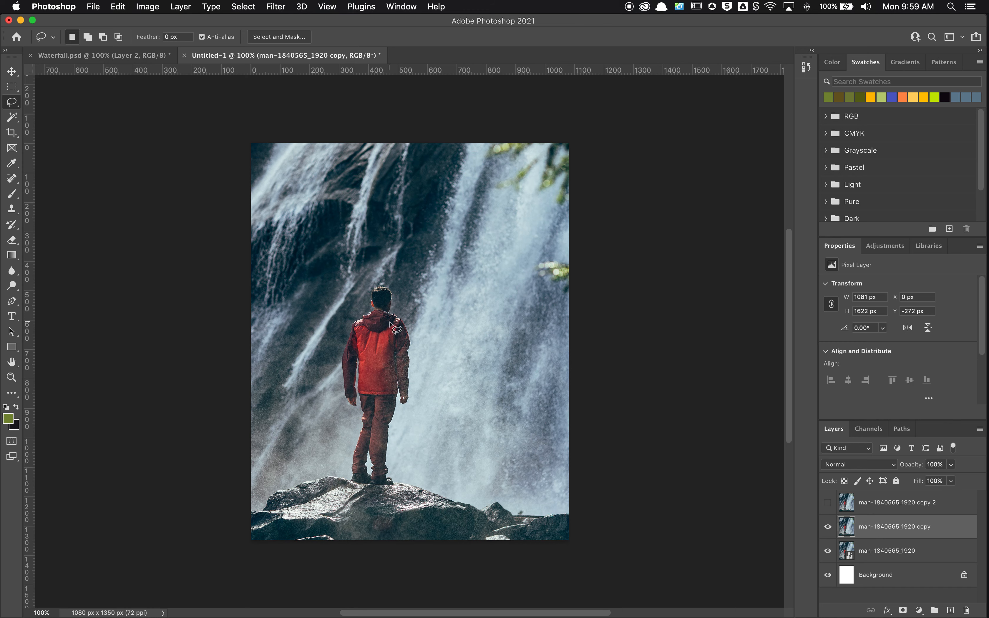
Lasso loosely around the man and remove him with Content-Aware Fill, output to the current layer
mouse_move(380, 290)
mouse_down()
mouse_move(342, 324)
mouse_move(335, 367)
mouse_move(341, 414)
mouse_move(353, 420)
mouse_move(353, 487)
mouse_move(398, 487)
mouse_move(394, 428)
mouse_move(413, 399)
mouse_move(416, 358)
mouse_move(409, 314)
mouse_move(387, 282)
mouse_move(411, 319)
mouse_up()
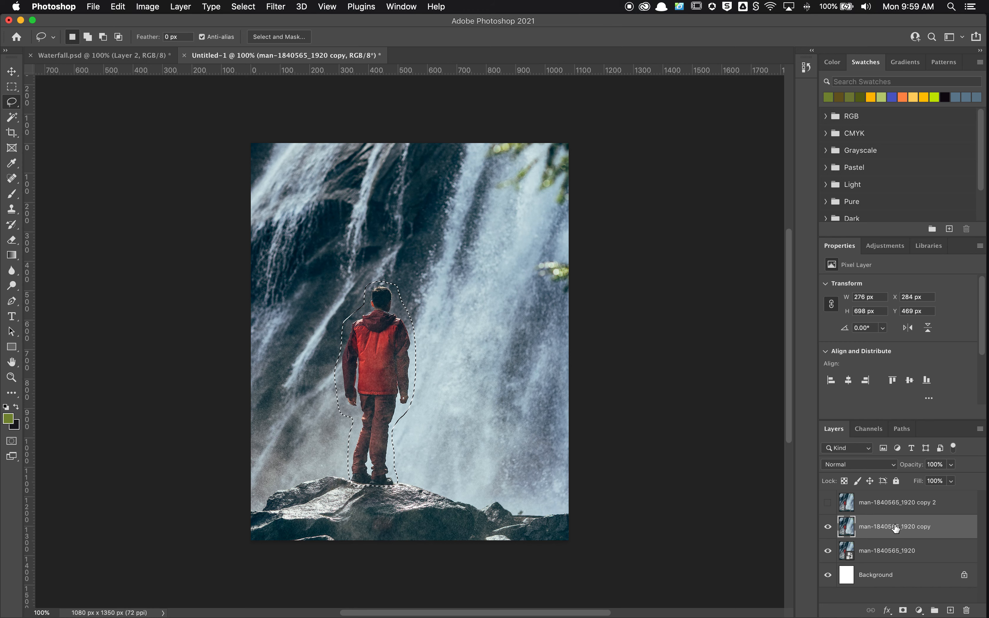
click(129, 5)
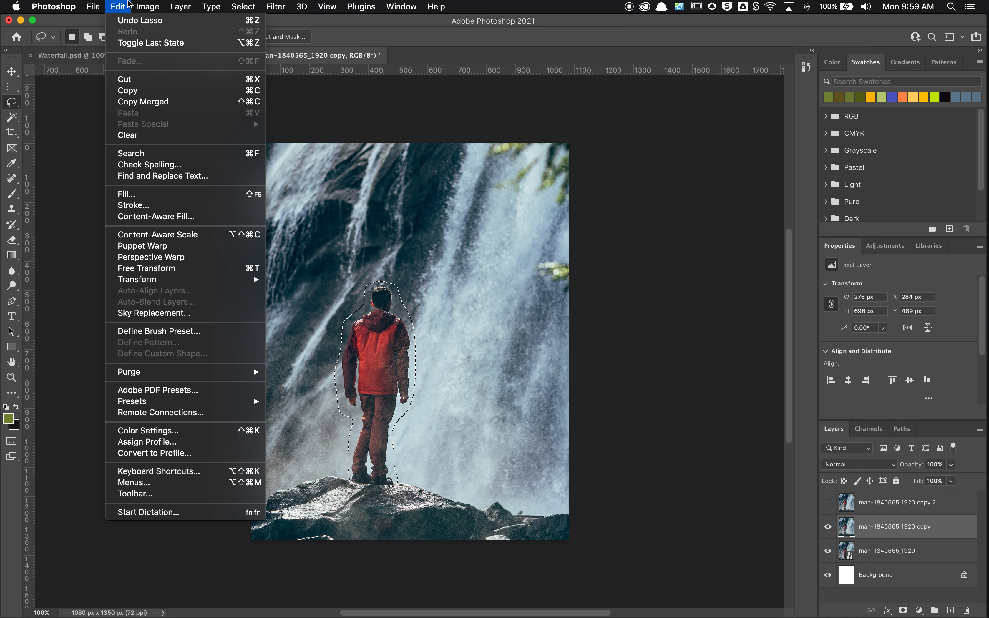
click(200, 222)
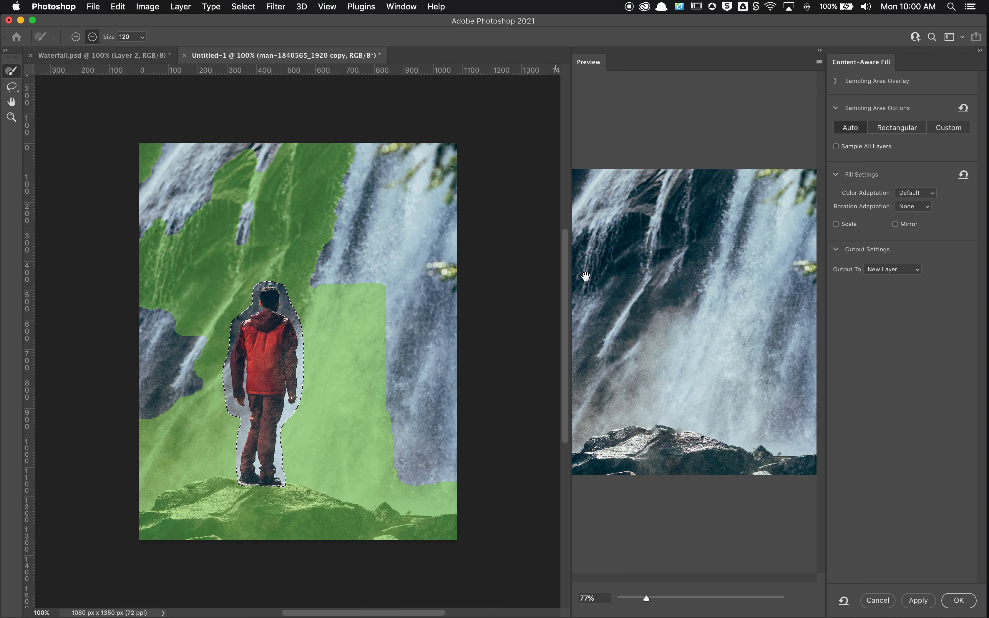
click(902, 275)
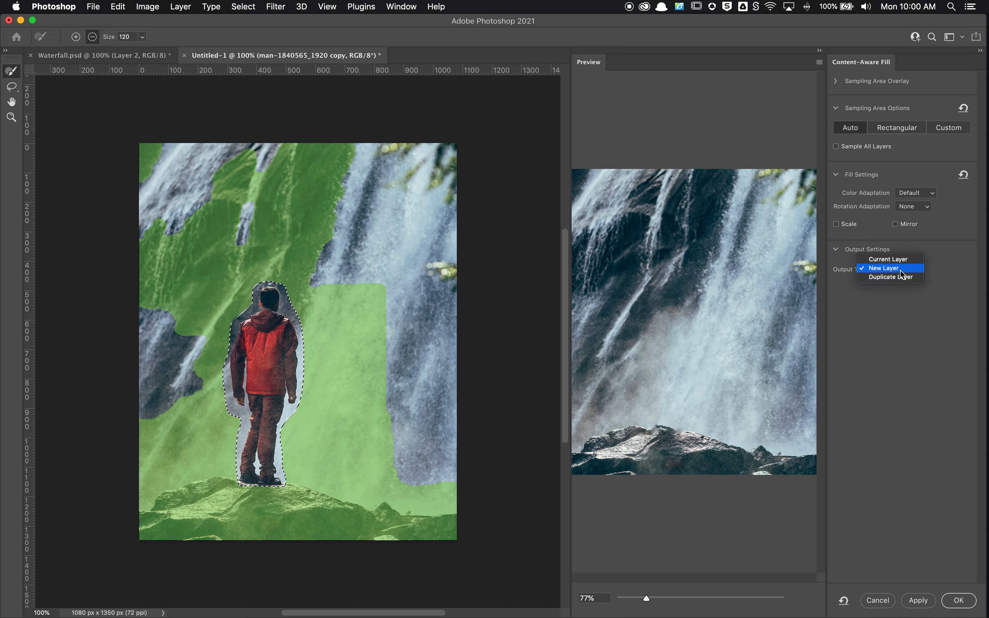
click(905, 260)
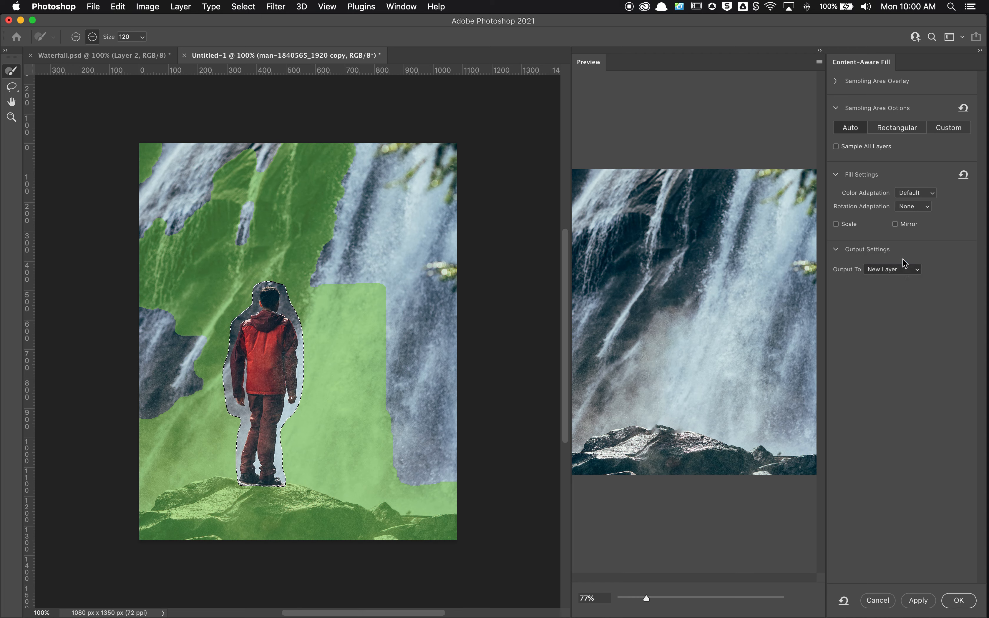
click(959, 603)
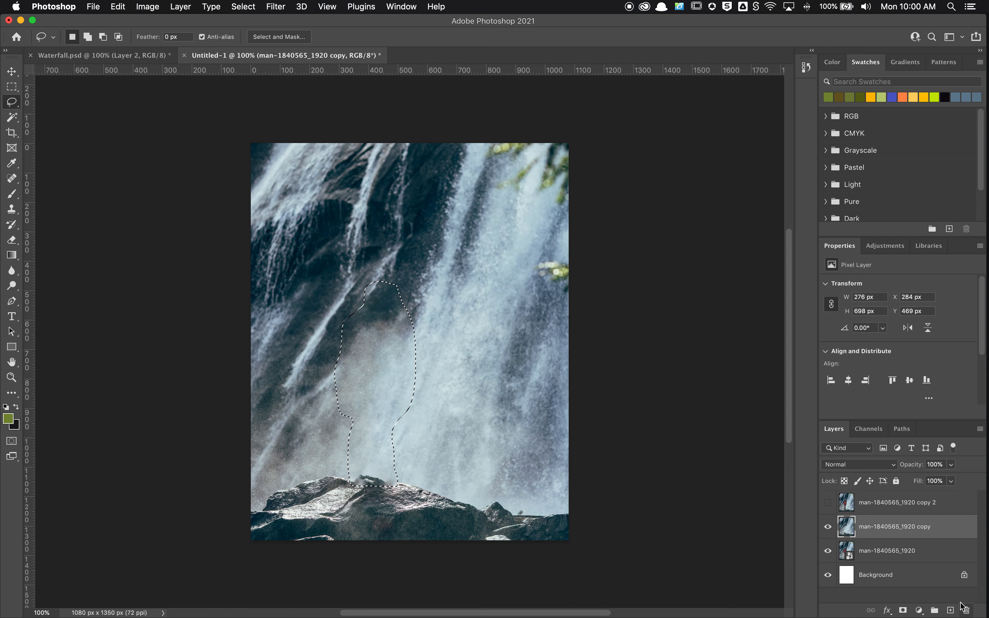
click(961, 605)
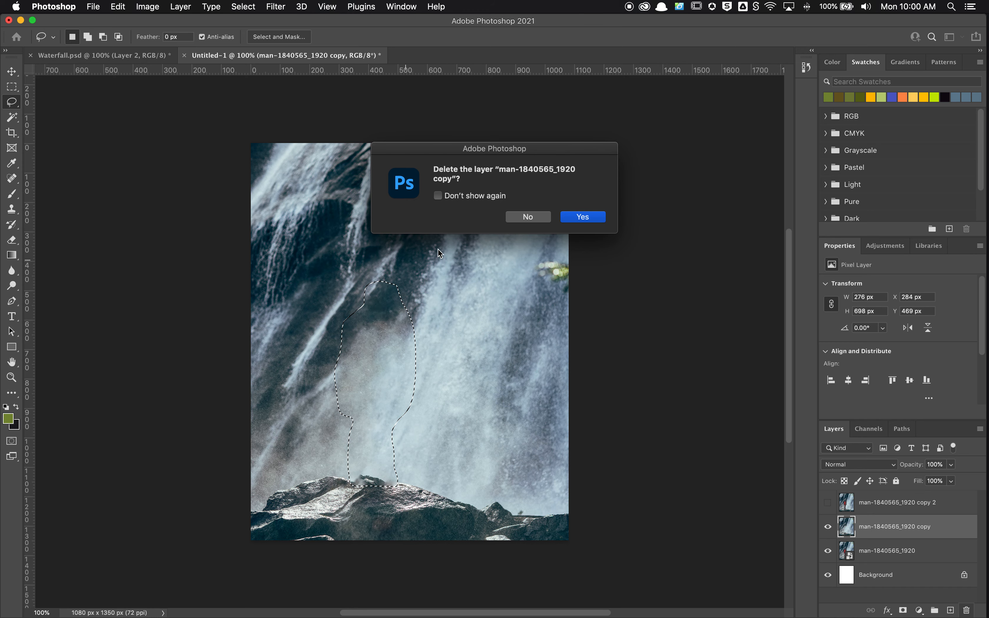
click(577, 218)
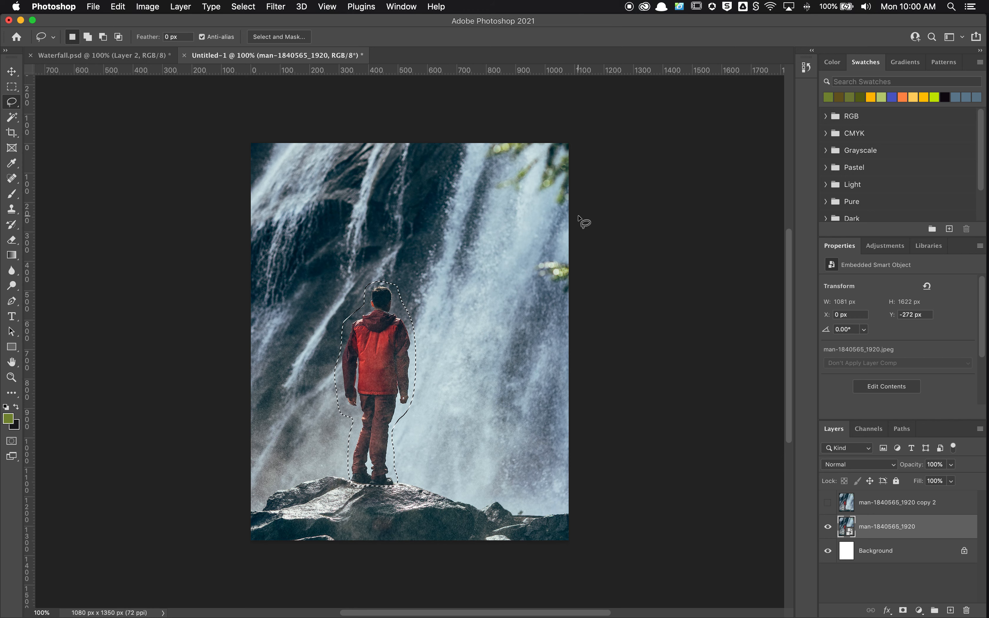
key(super+z)
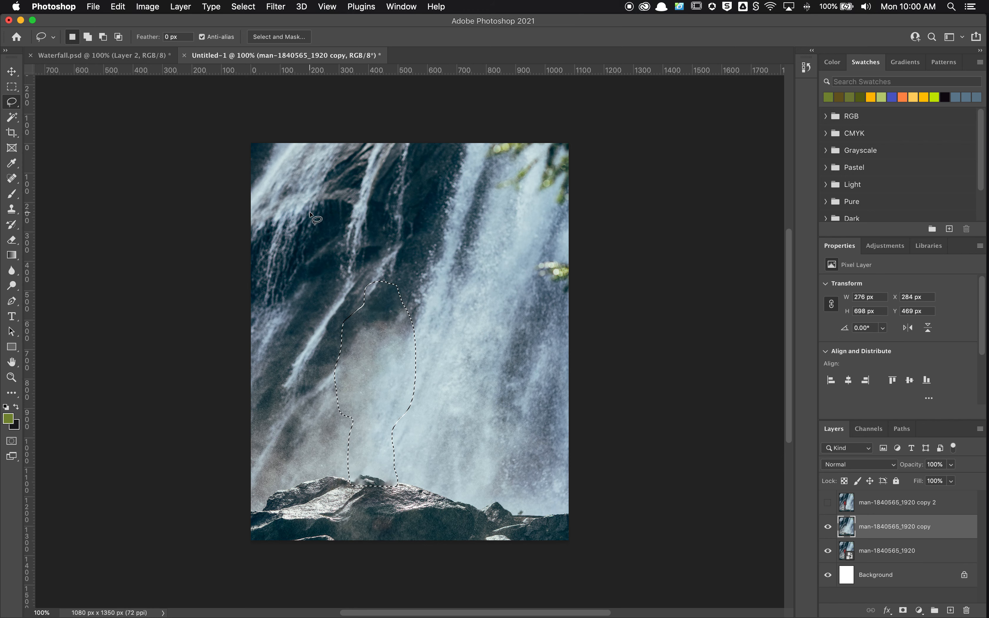
Deselect the filled area and show the man-1840565_1920 copy 2 layer
key(super+d)
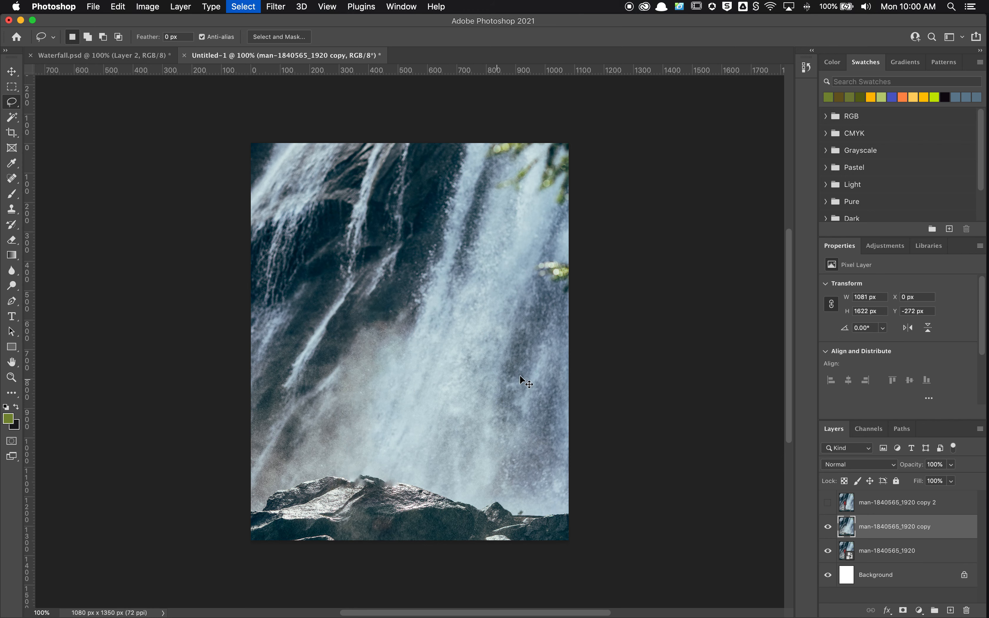
click(828, 503)
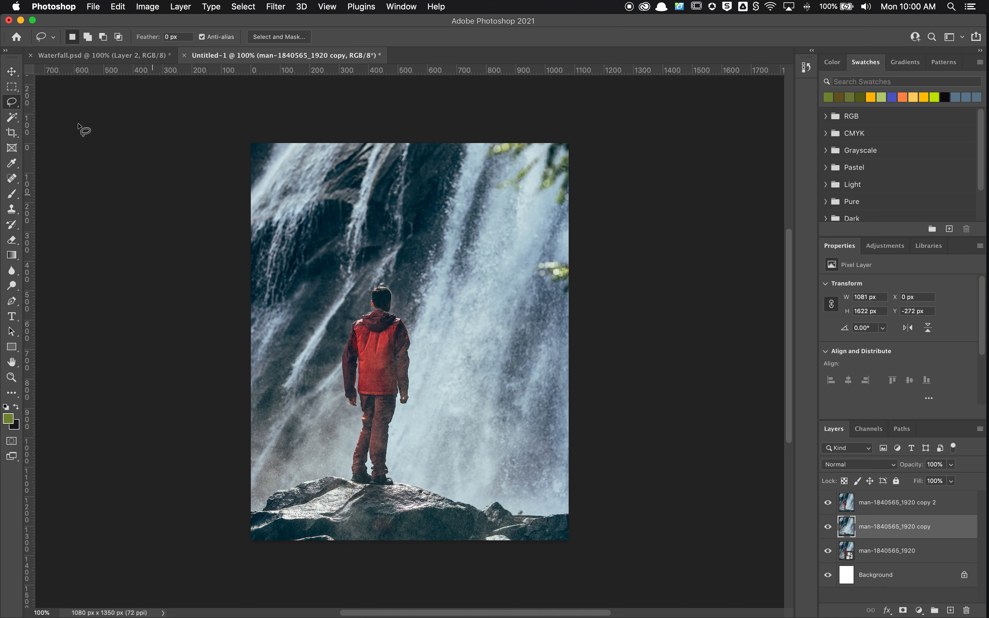
Hide the man-1840565_1920 copy layer and select the man on the copy 2 layer with the Object Selection tool
right_click(17, 121)
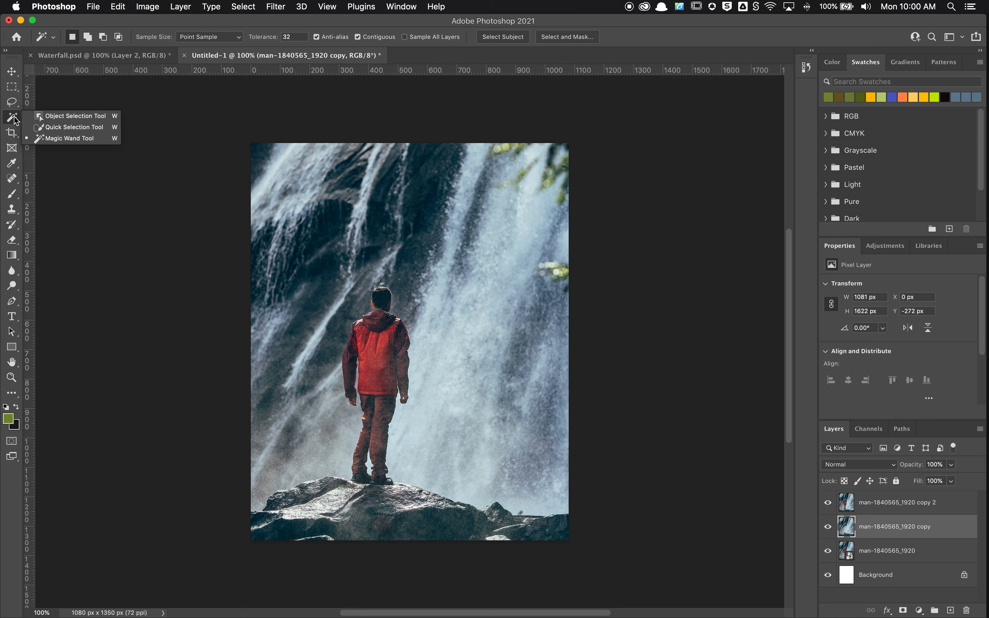
click(75, 116)
drag(336, 276, 417, 500)
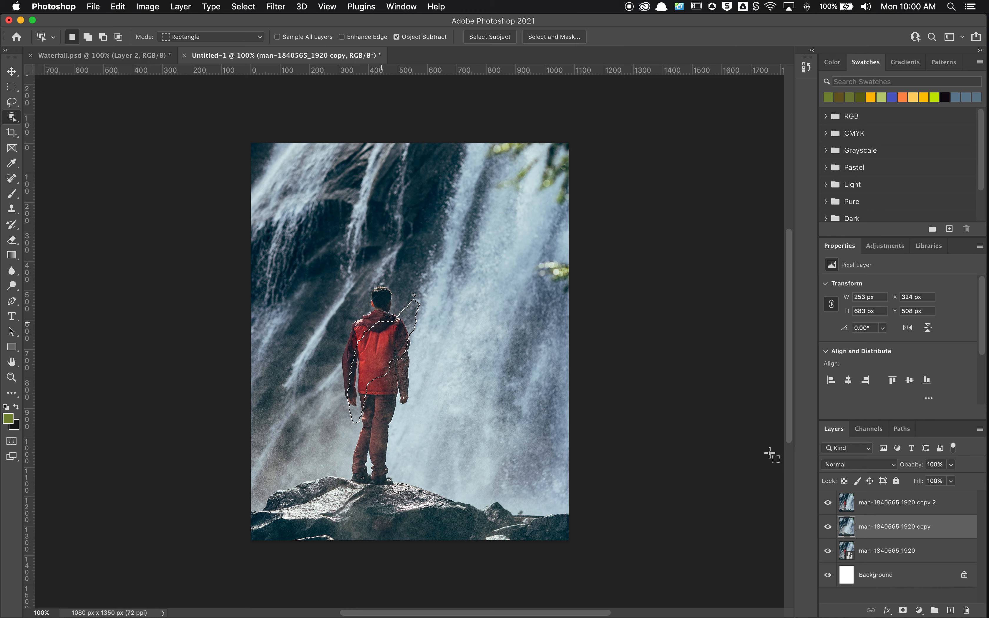
click(829, 527)
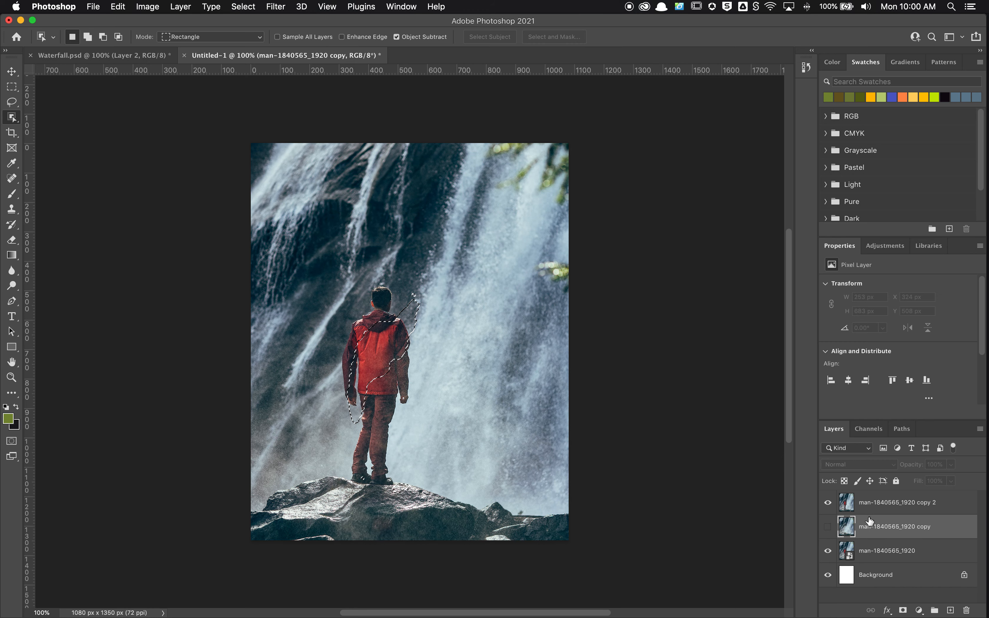
click(869, 509)
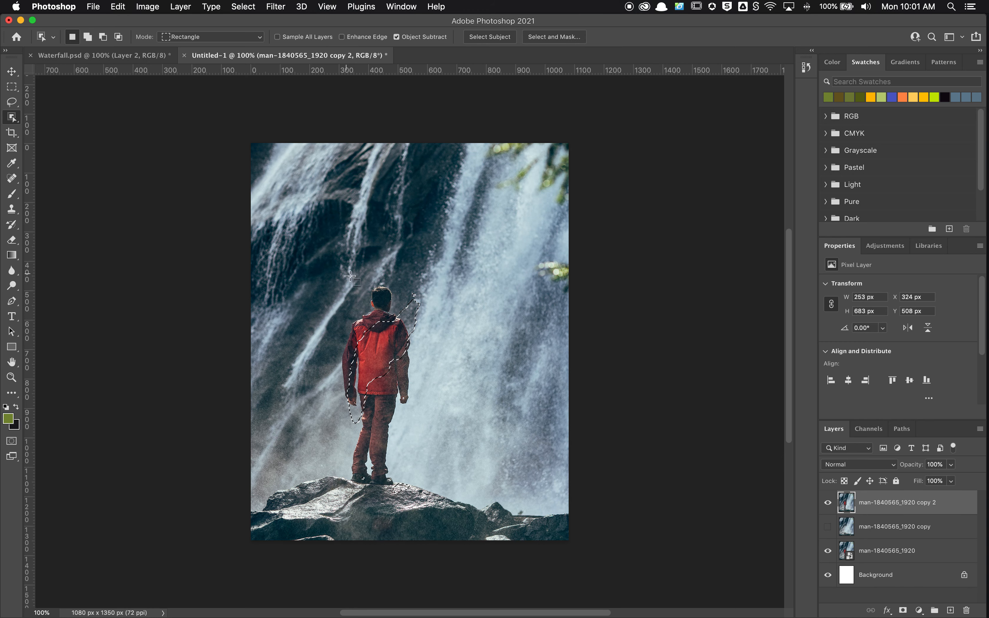
drag(339, 275, 414, 494)
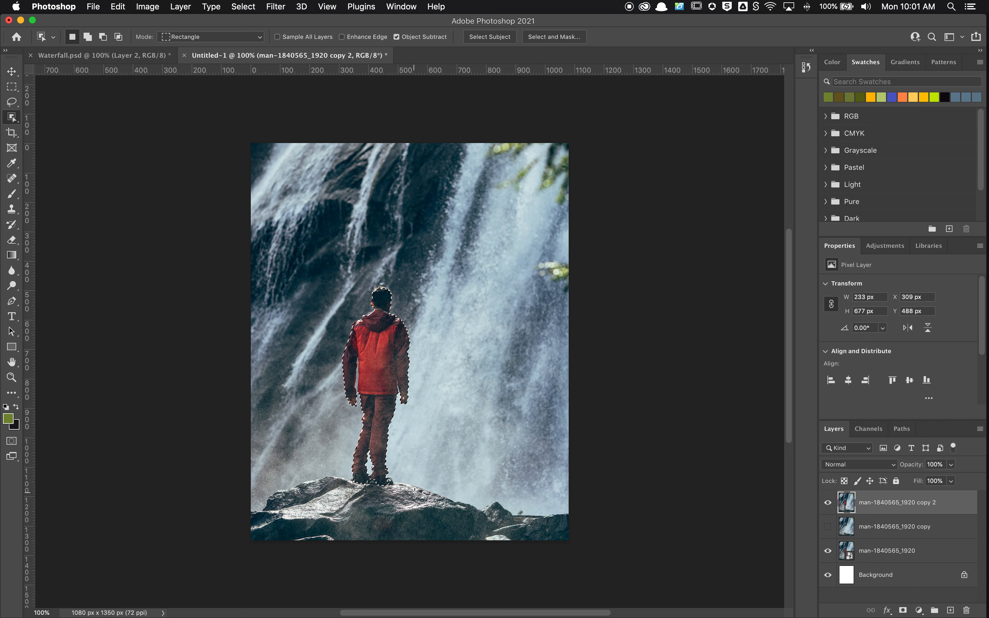
Add the rocks beneath the man to the selection and turn it into a layer mask on the copy 2 layer
key(shift)
drag(247, 470, 594, 565)
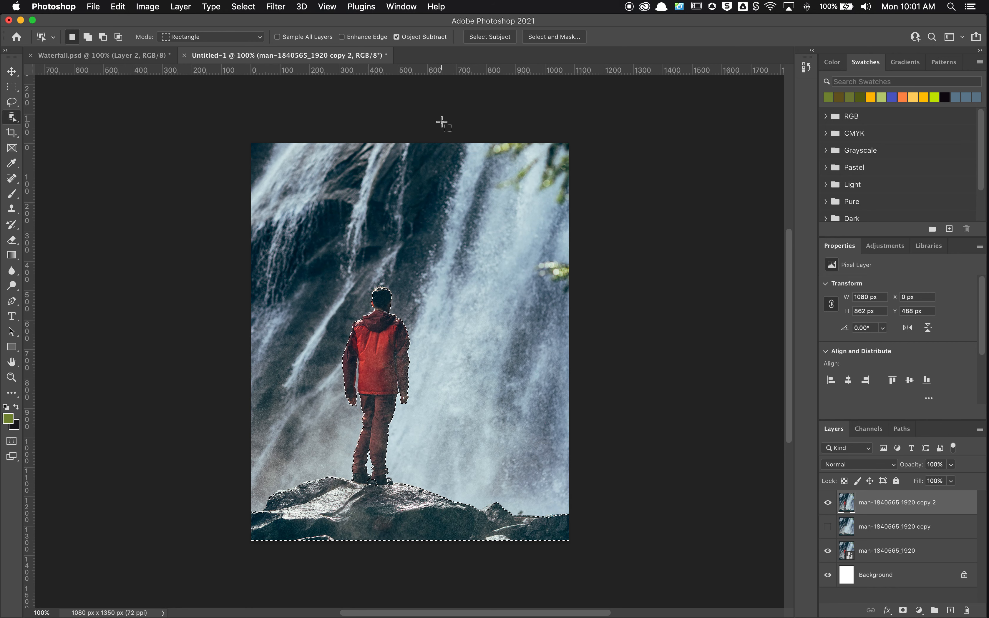
click(904, 610)
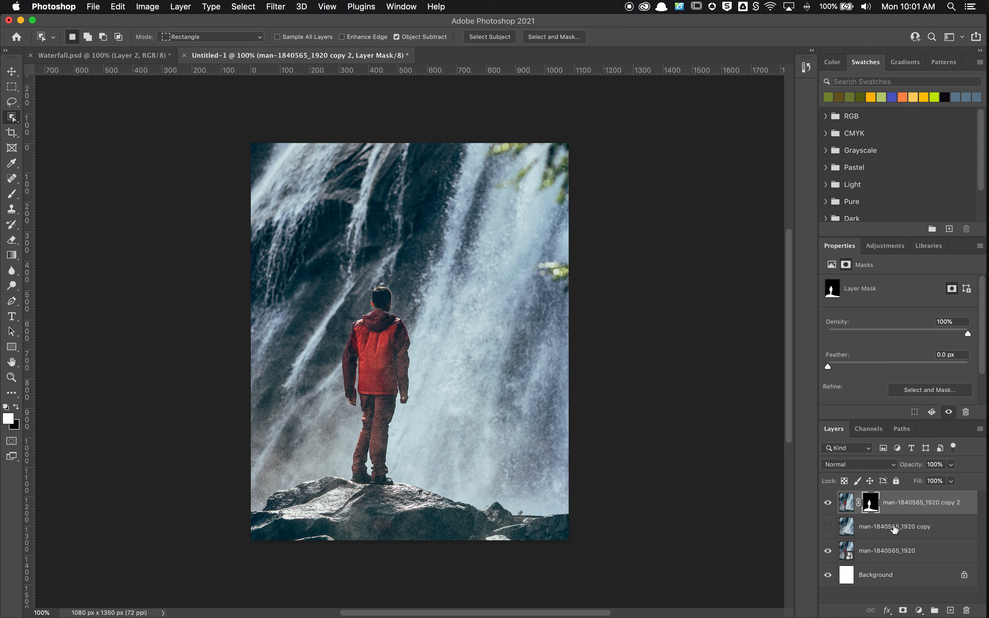
Open the copy 2 layer's mask in Select and Mask and preview it On Black at 100% opacity
double_click(872, 508)
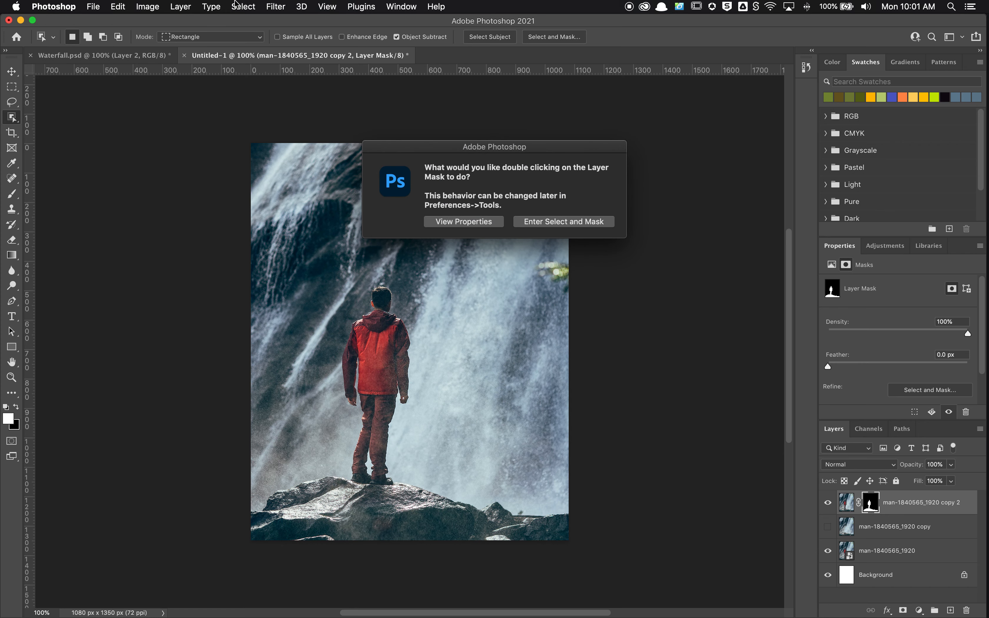
click(584, 226)
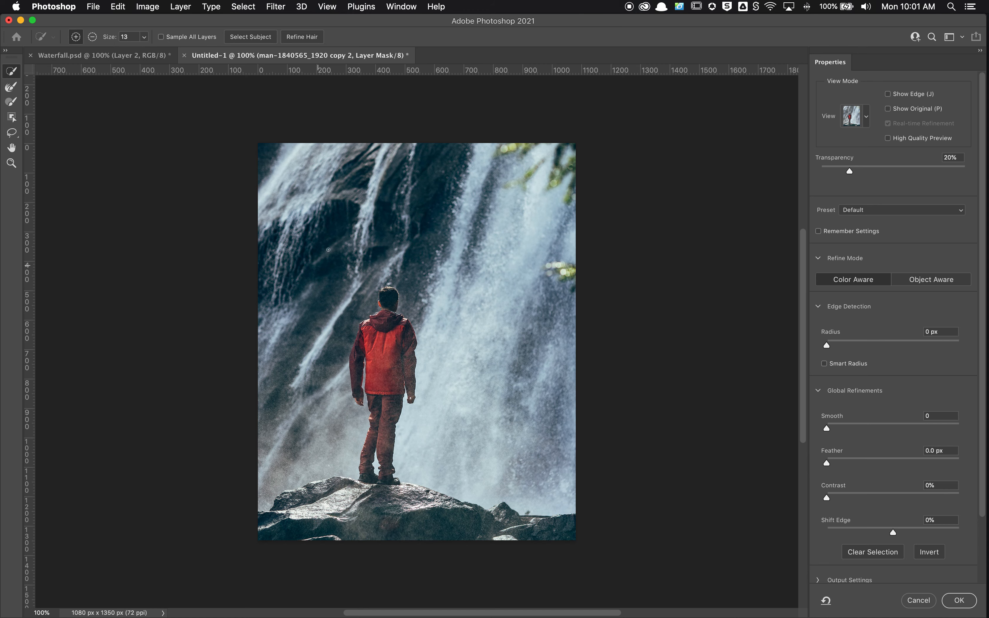
click(863, 117)
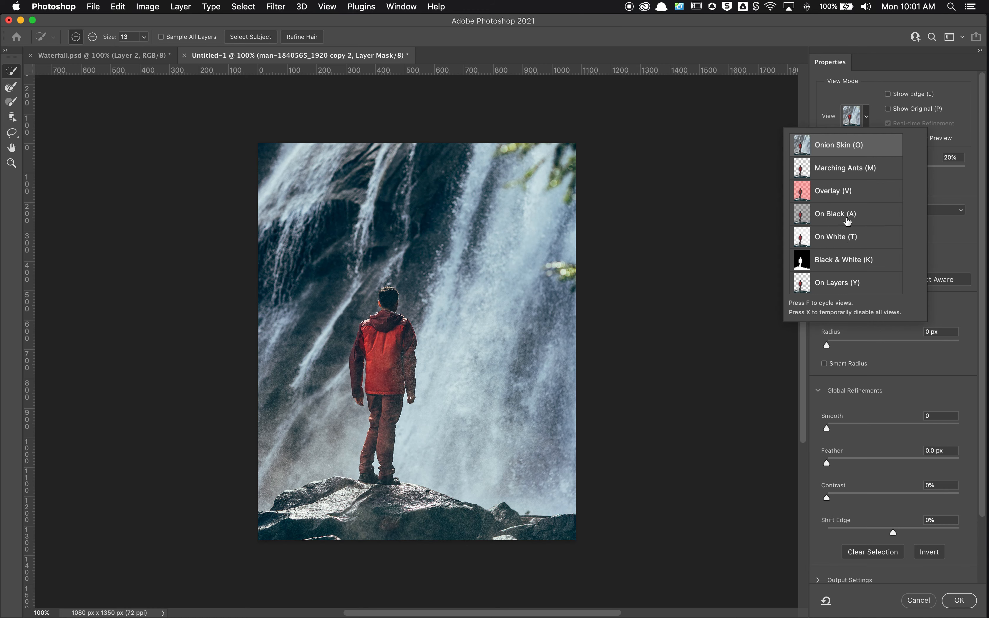
click(942, 182)
drag(894, 170, 985, 180)
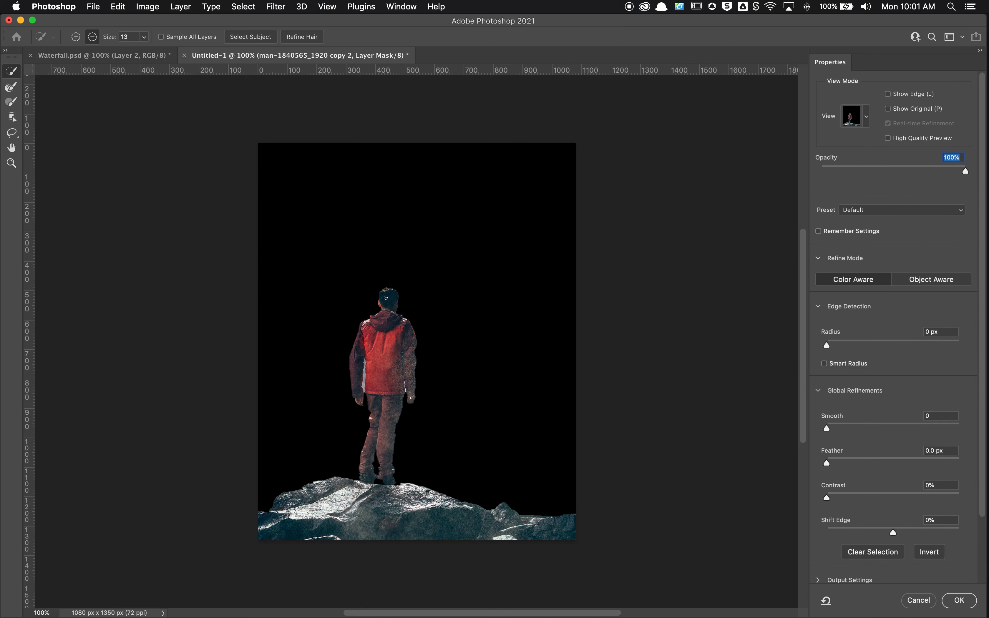
Clean up the bright gaps between the man's arms and jacket with the Refine Edge Brush
scroll(386, 298, up, 5)
click(12, 87)
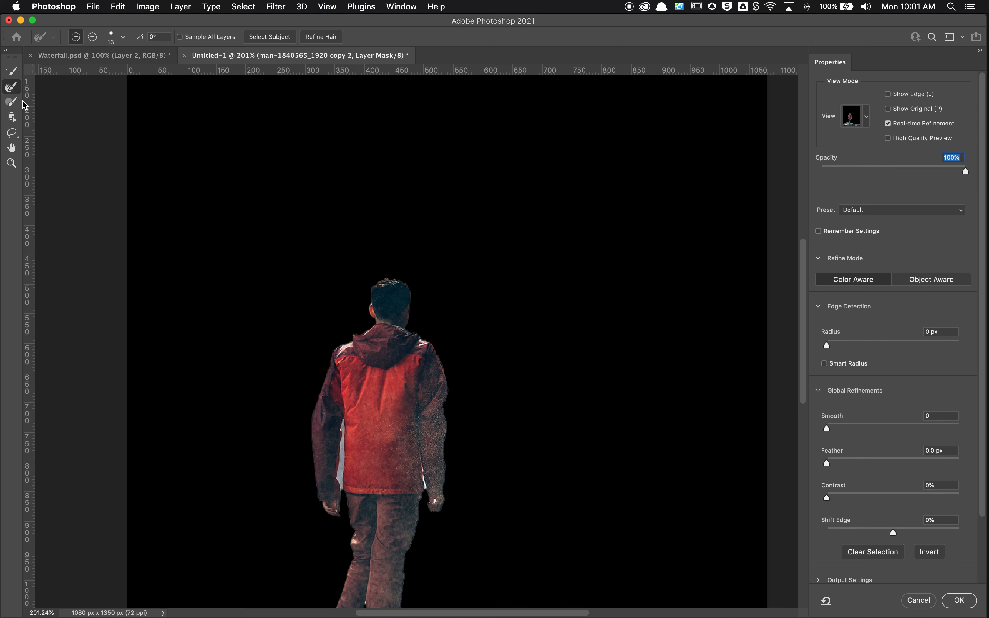
mouse_move(347, 492)
mouse_down()
mouse_move(342, 421)
mouse_move(341, 488)
mouse_up()
drag(425, 489, 422, 452)
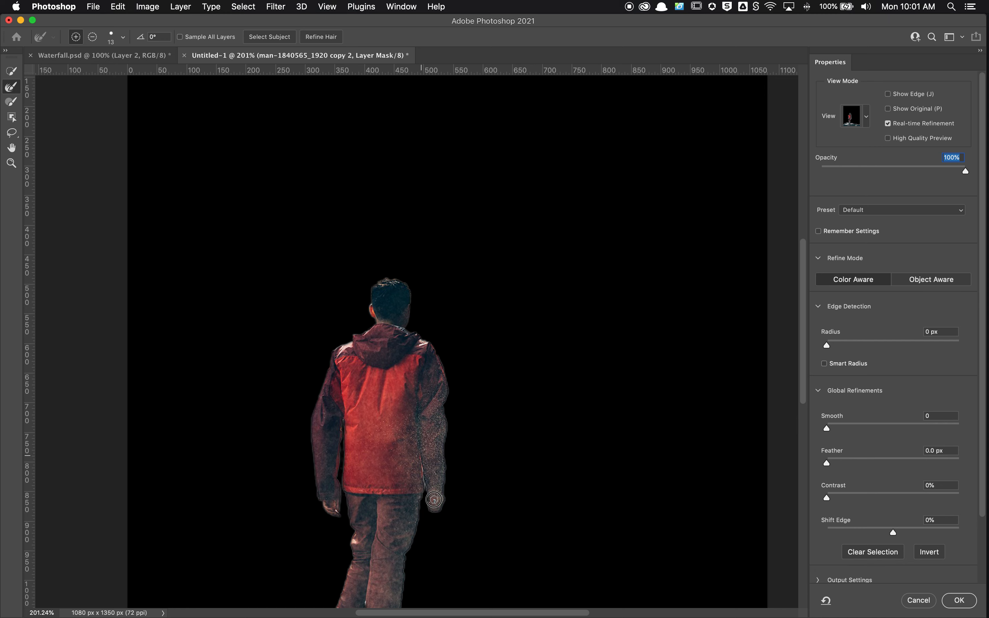
drag(435, 544, 432, 369)
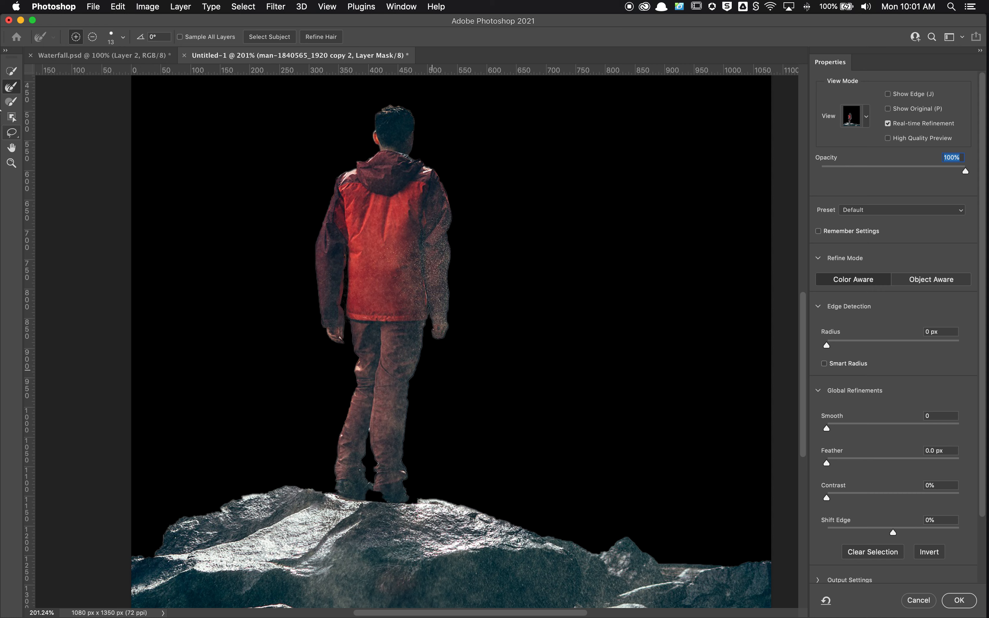
Paint the man's shoes and head edges back into the mask with the Brush tool and apply the refined mask
click(12, 102)
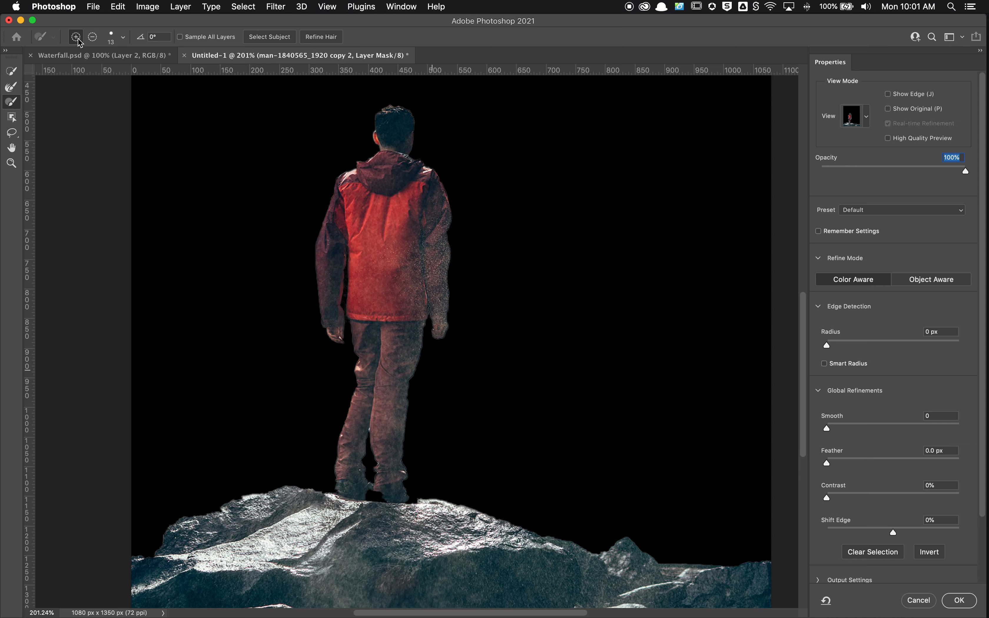
mouse_move(363, 491)
mouse_down()
mouse_move(327, 496)
mouse_move(414, 503)
mouse_move(405, 490)
mouse_move(419, 506)
mouse_up()
scroll(398, 98, up, 4)
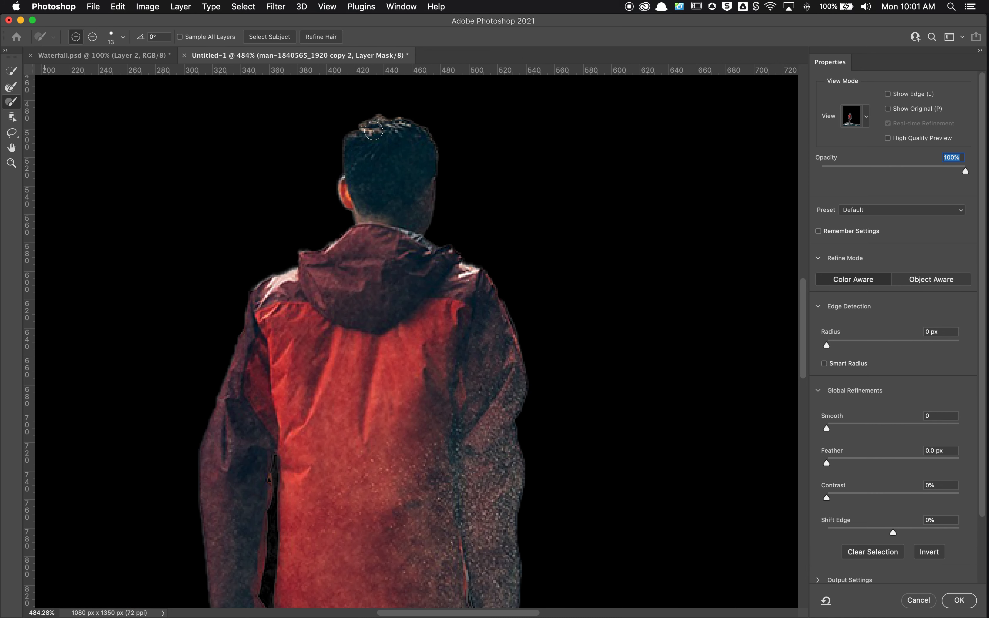
mouse_move(374, 123)
mouse_down()
mouse_move(419, 146)
mouse_move(403, 129)
mouse_move(419, 137)
mouse_move(425, 204)
mouse_up()
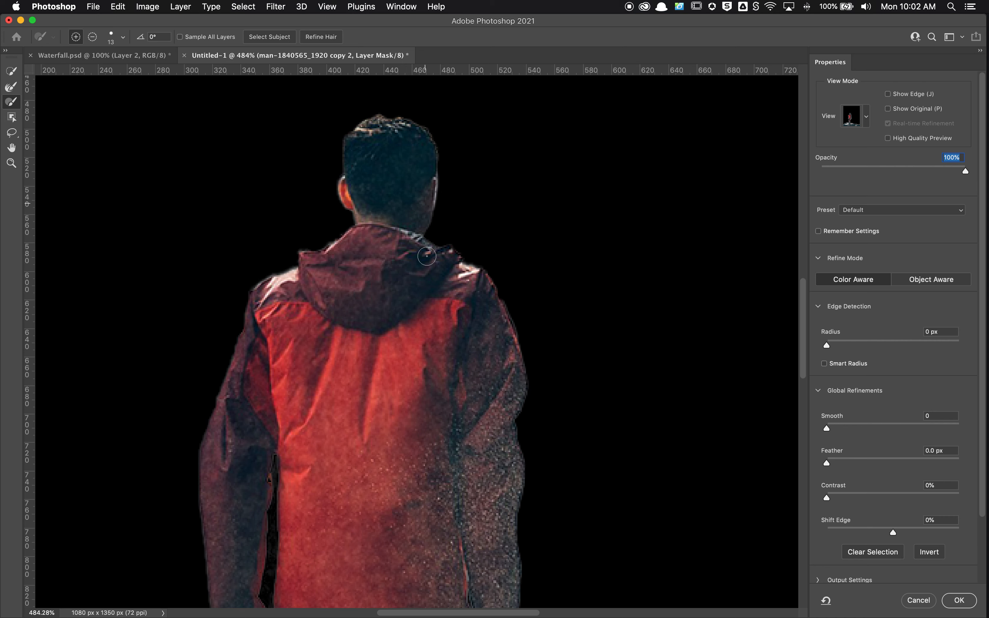
scroll(396, 313, down, 1)
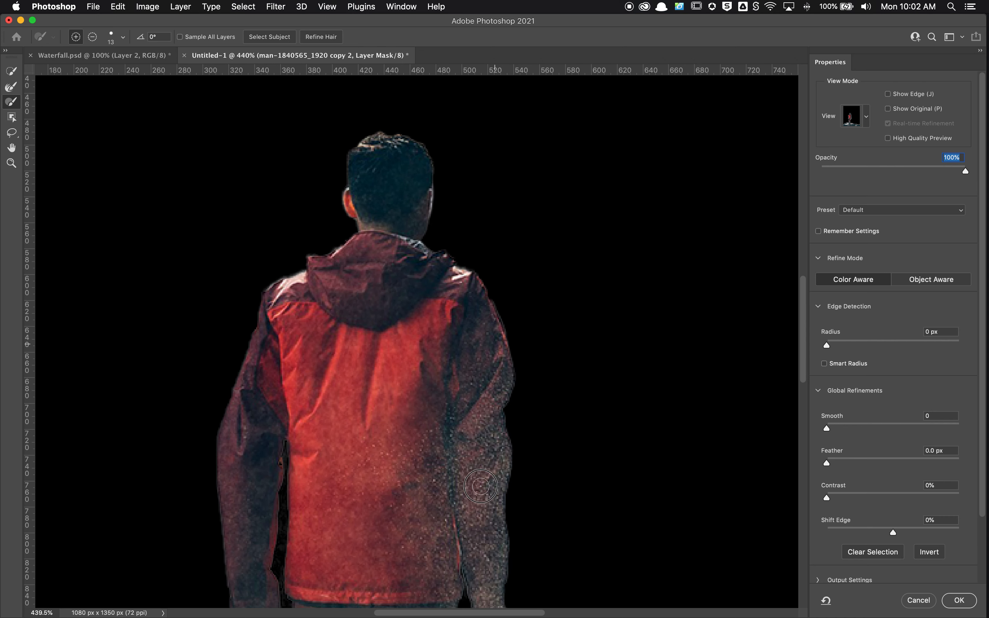
scroll(362, 443, down, 10)
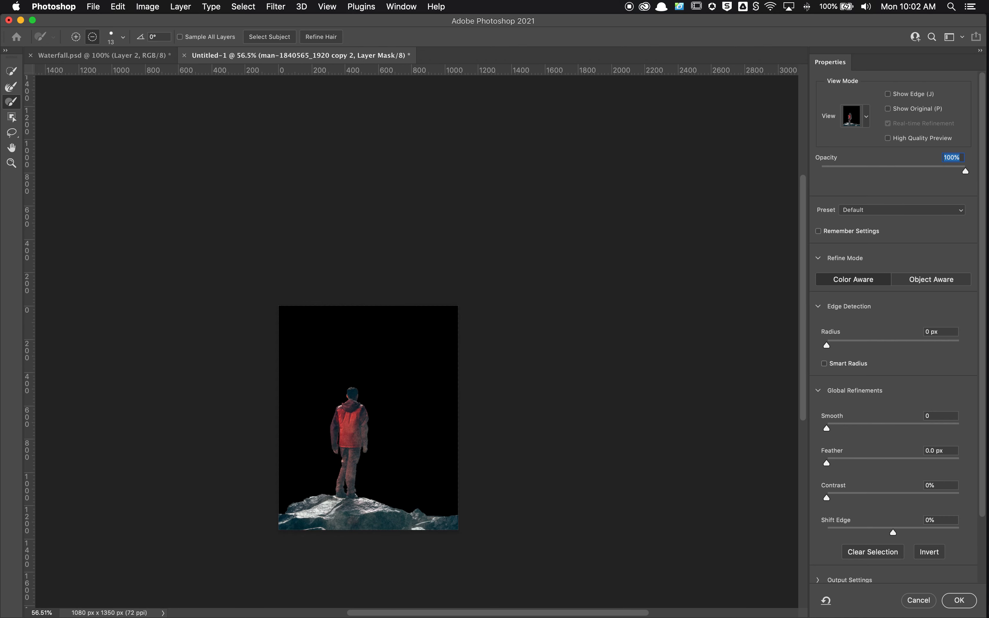
click(955, 602)
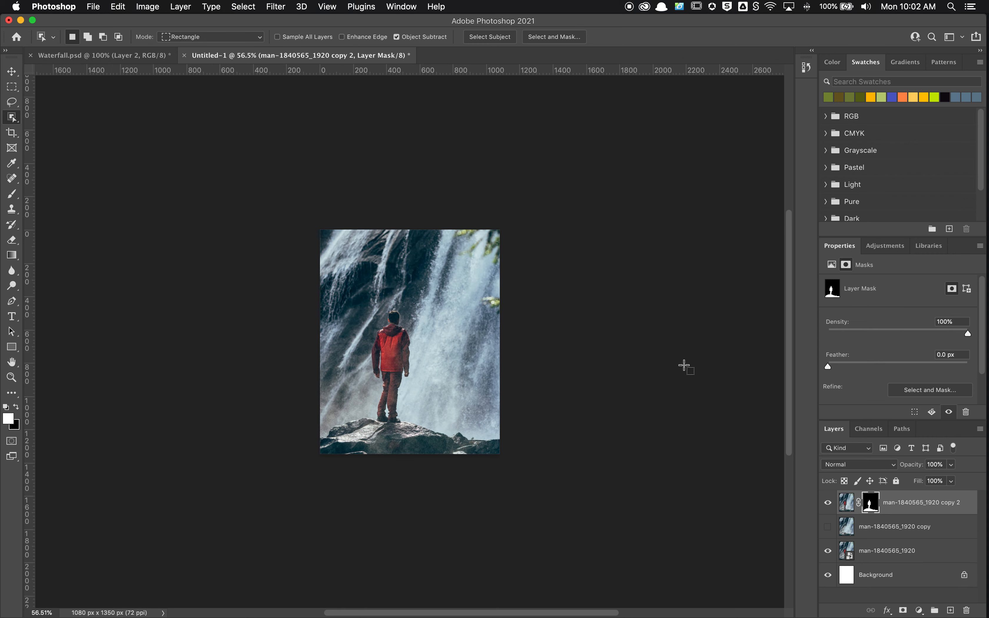
Convert the masked copy 2 layer to a smart object and hide the original man-1840565_1920 layer
right_click(902, 505)
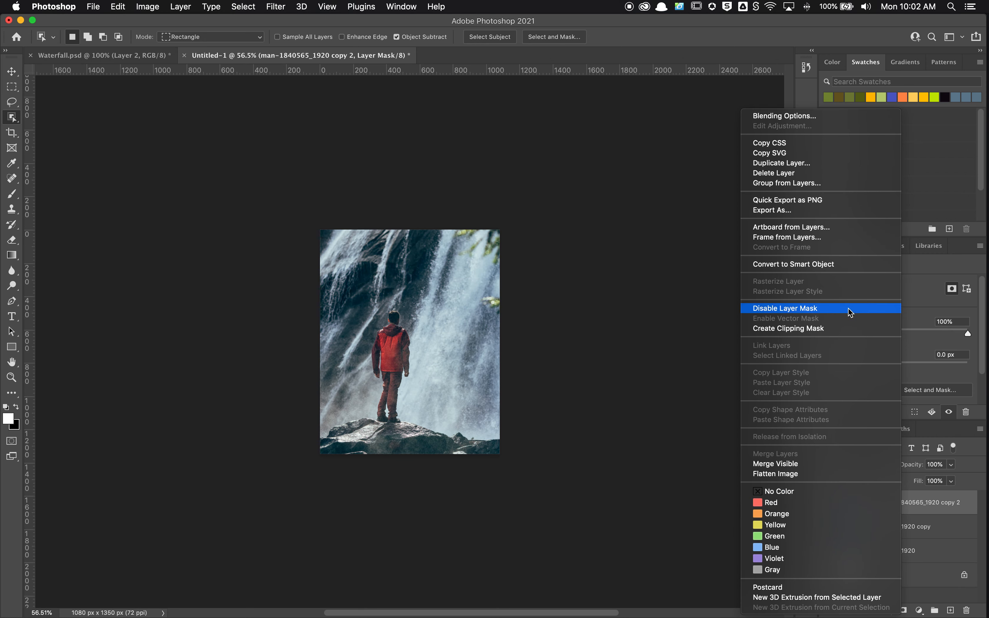
click(836, 265)
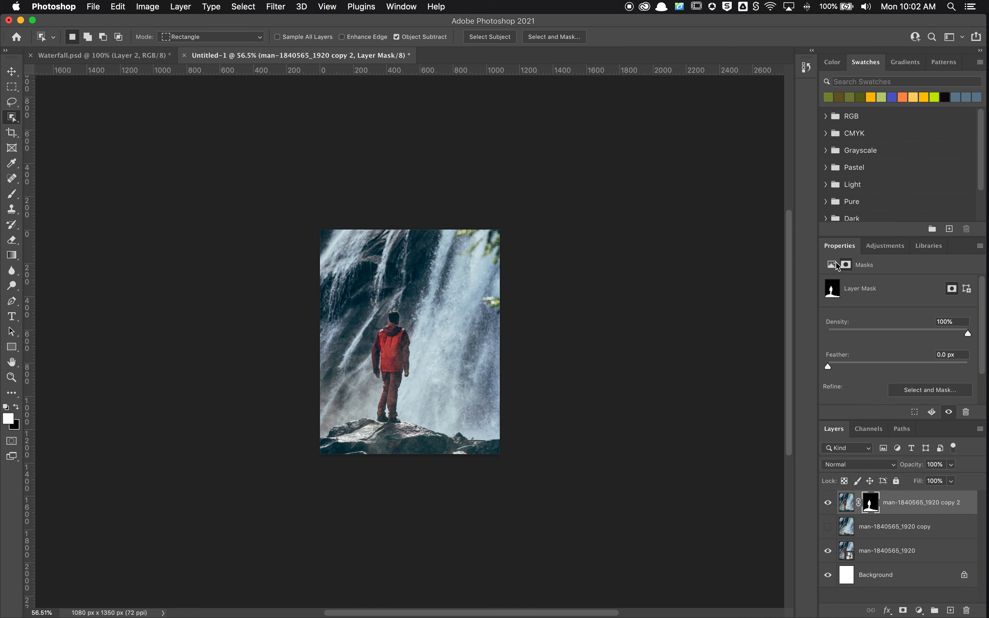
click(828, 551)
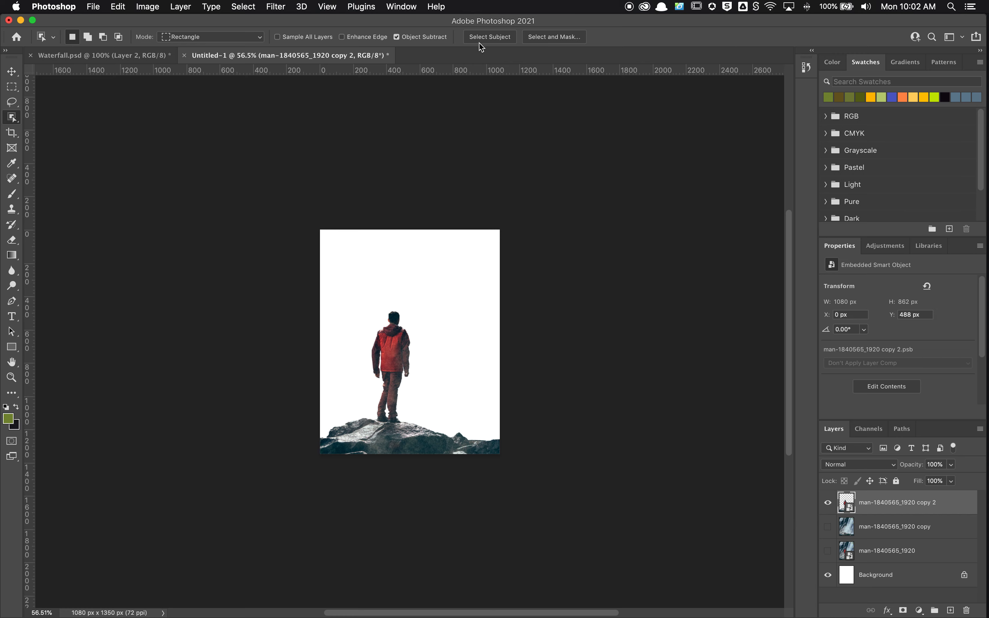
Create a video timeline for the document and enlarge the timeline area until all three layer tracks and the audio track show
click(404, 6)
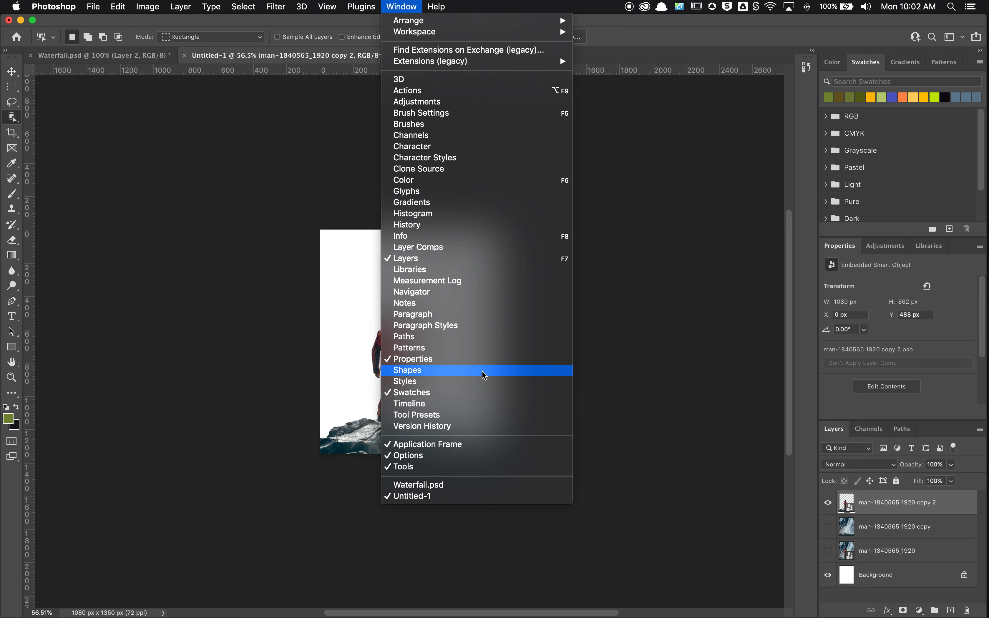
click(476, 404)
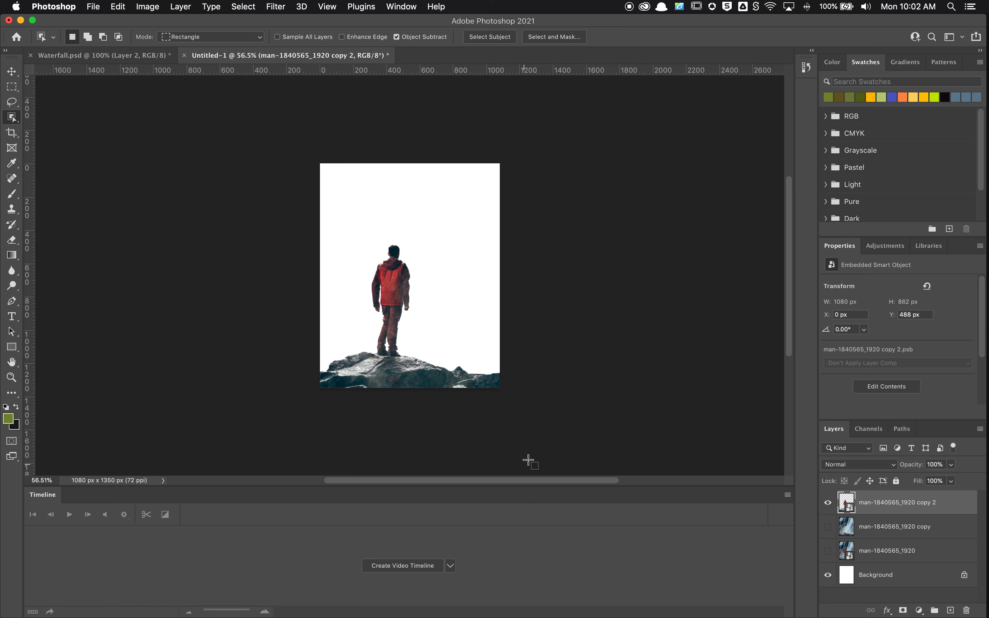
click(420, 566)
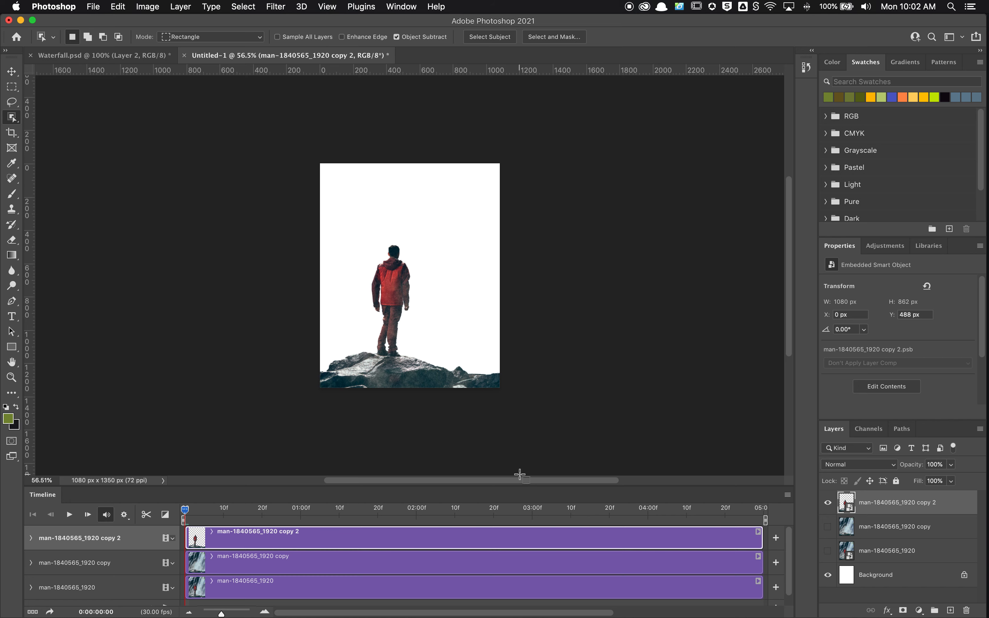
drag(520, 484, 535, 324)
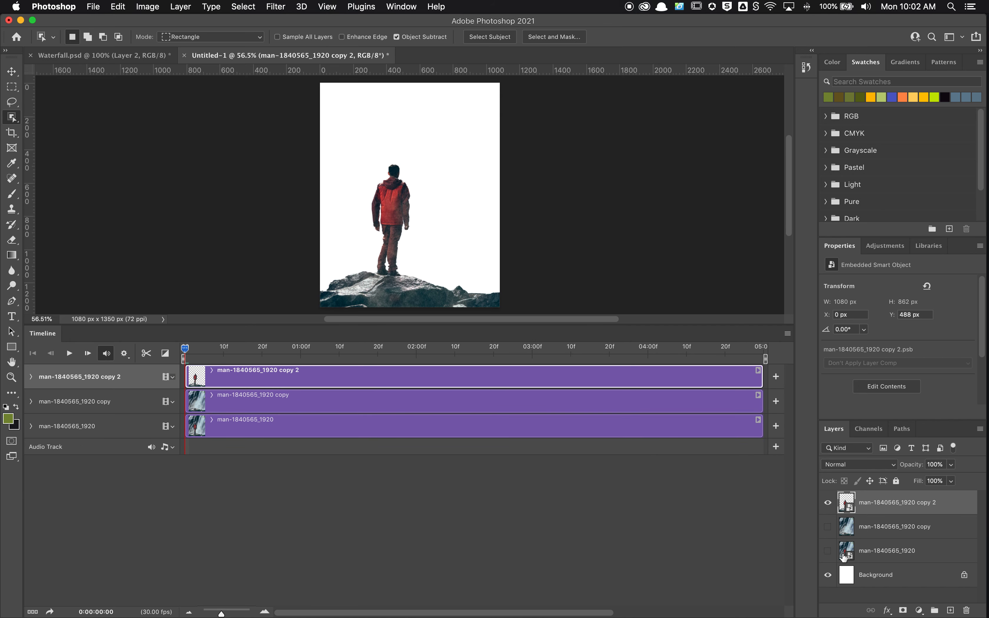
Show the man-free man-1840565_1920 copy layer and convert it to a smart object
click(828, 528)
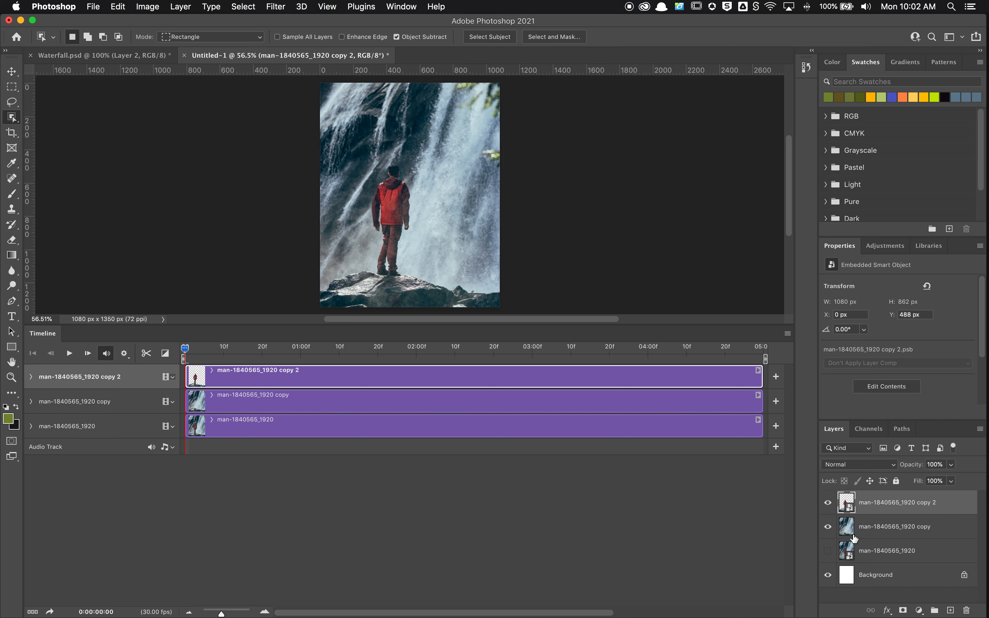
click(873, 525)
right_click(891, 524)
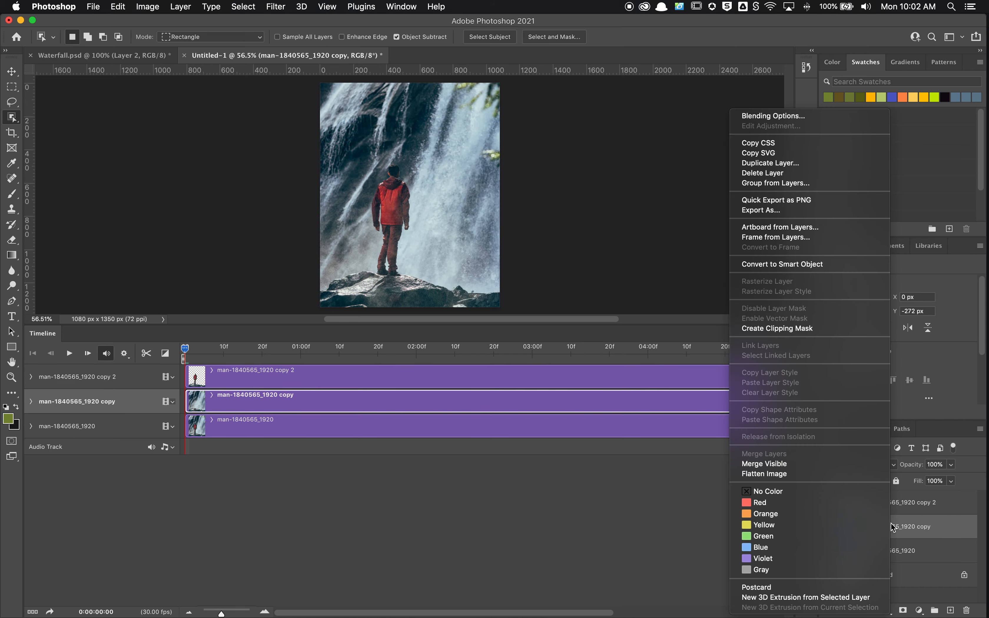
click(821, 270)
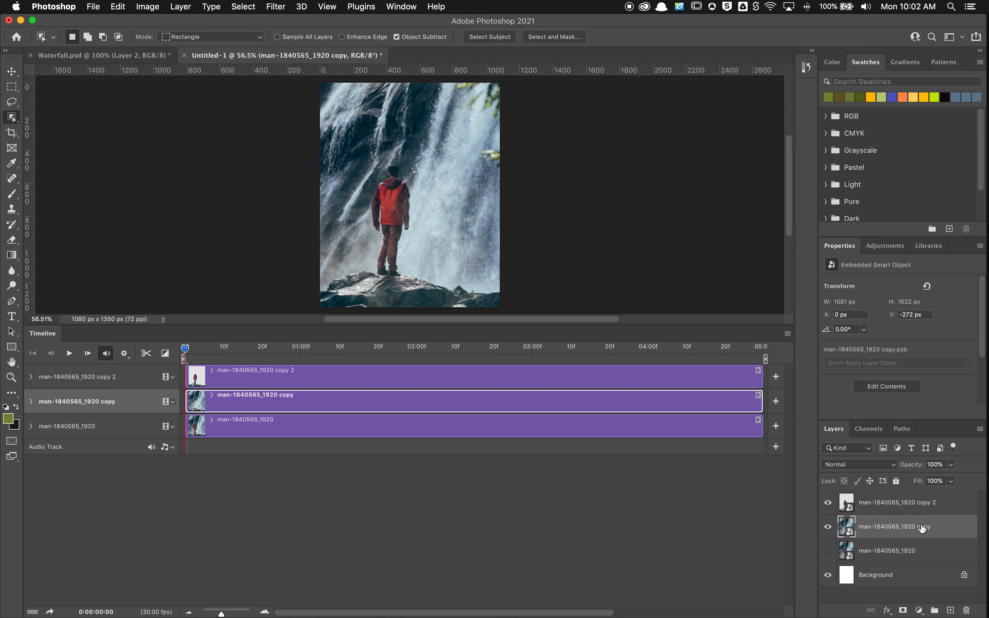
Add a Transform keyframe to the copy 2 layer at 0:00:00:00, scaling it to about 113.9% and centering it at about Y 859 px
click(31, 377)
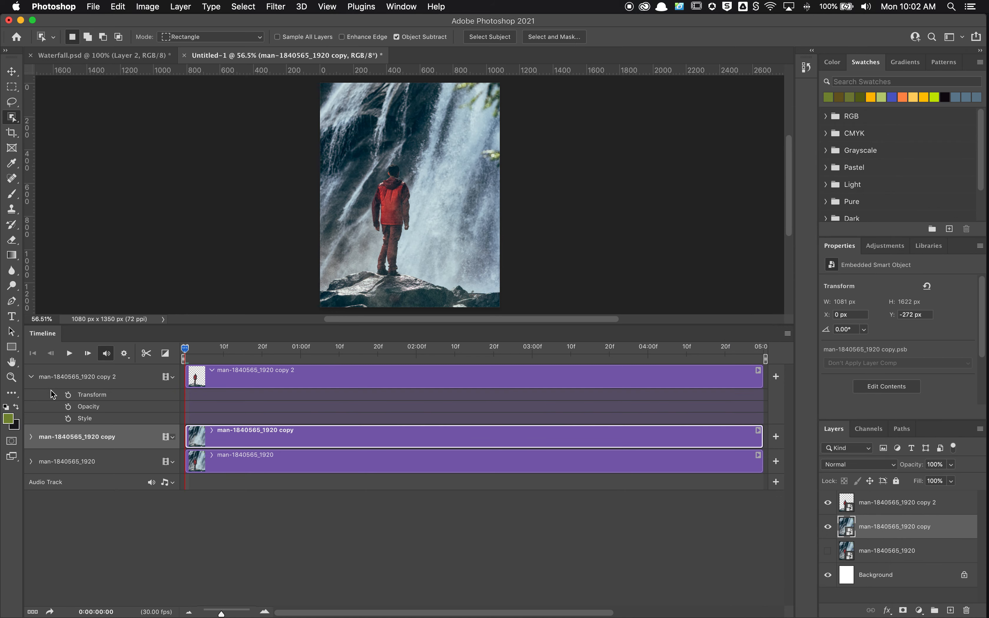
click(31, 436)
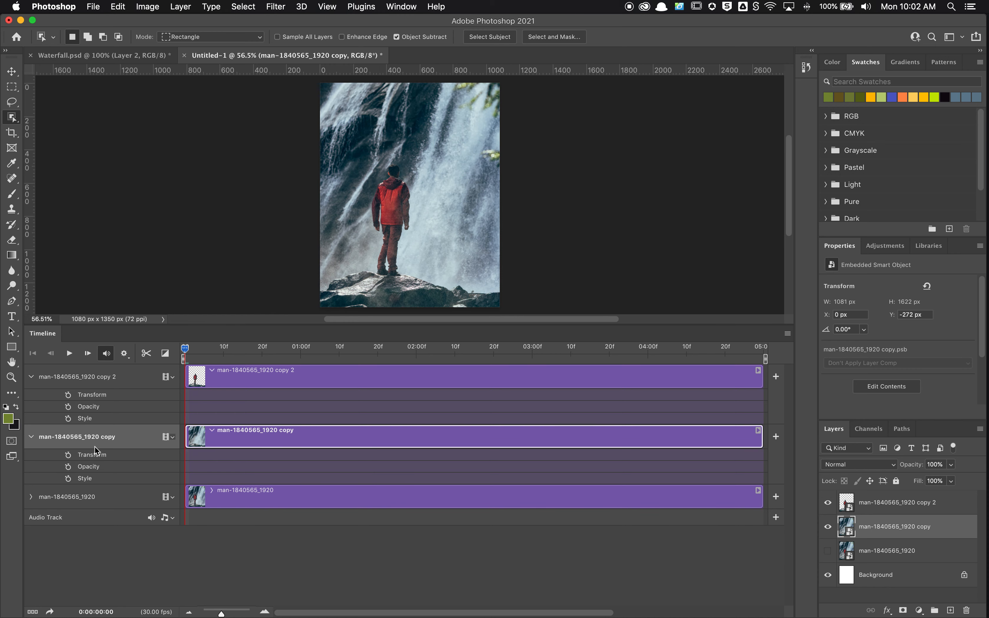
click(68, 394)
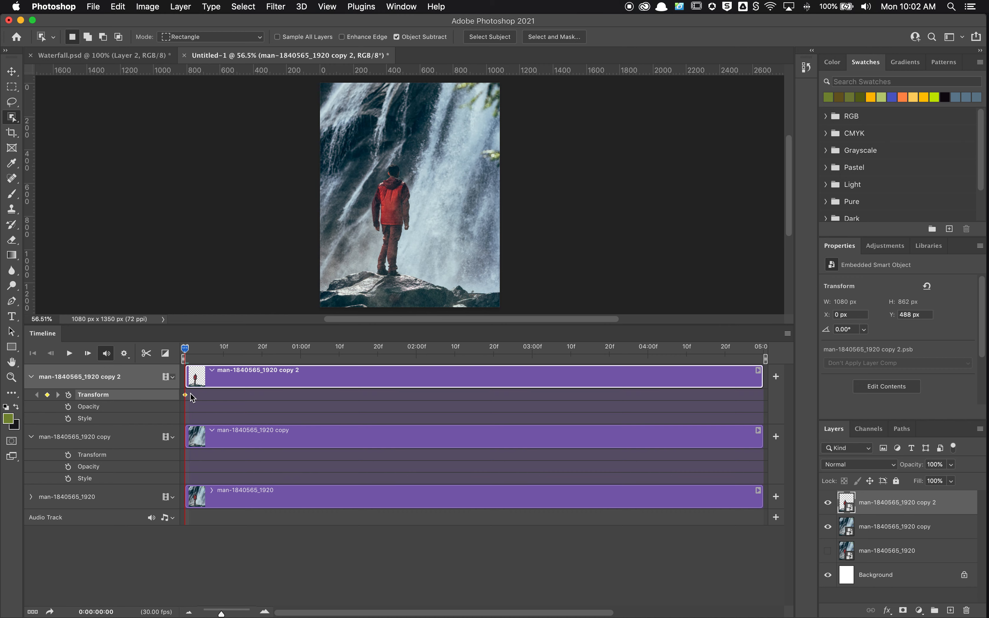
key(super+t)
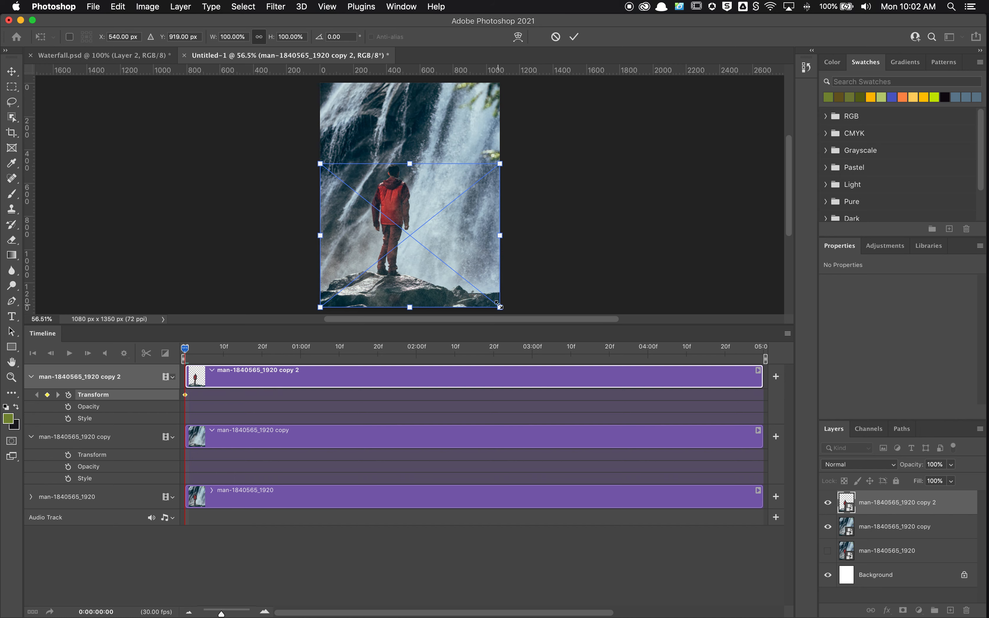
drag(500, 306, 512, 314)
drag(458, 286, 457, 281)
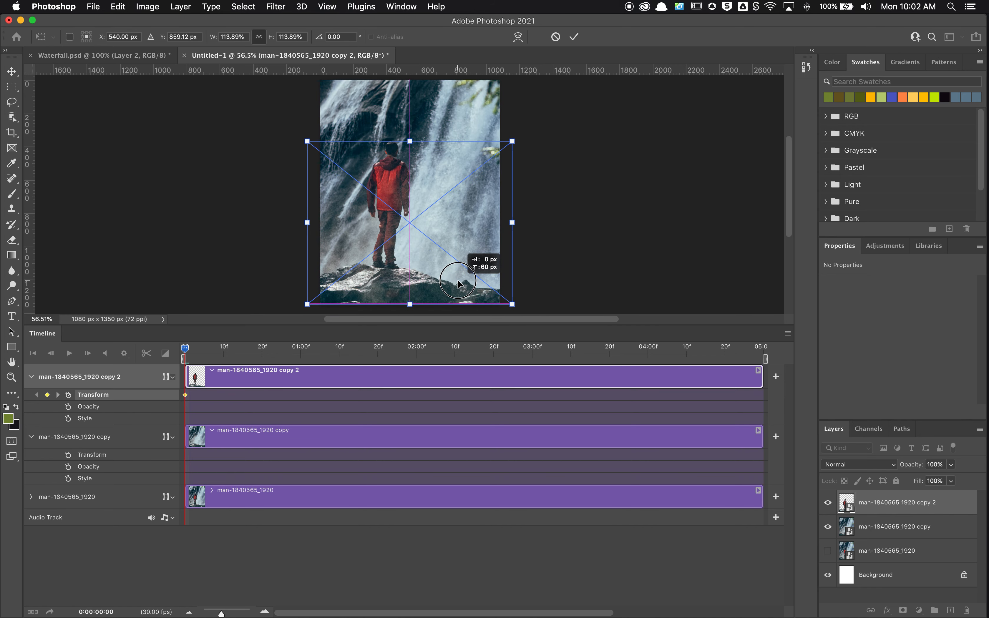
drag(458, 280, 458, 280)
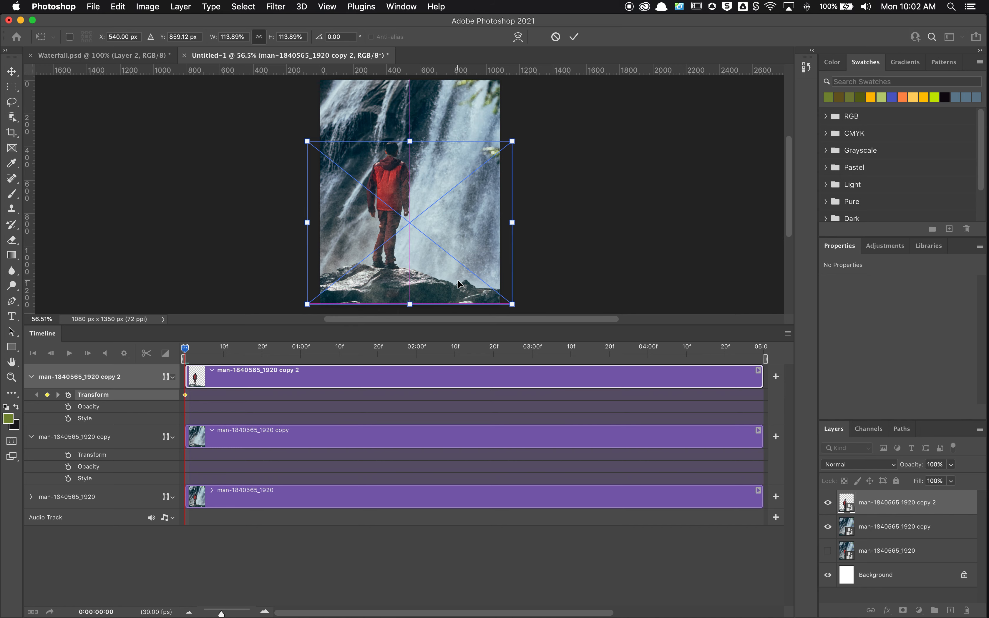
click(574, 36)
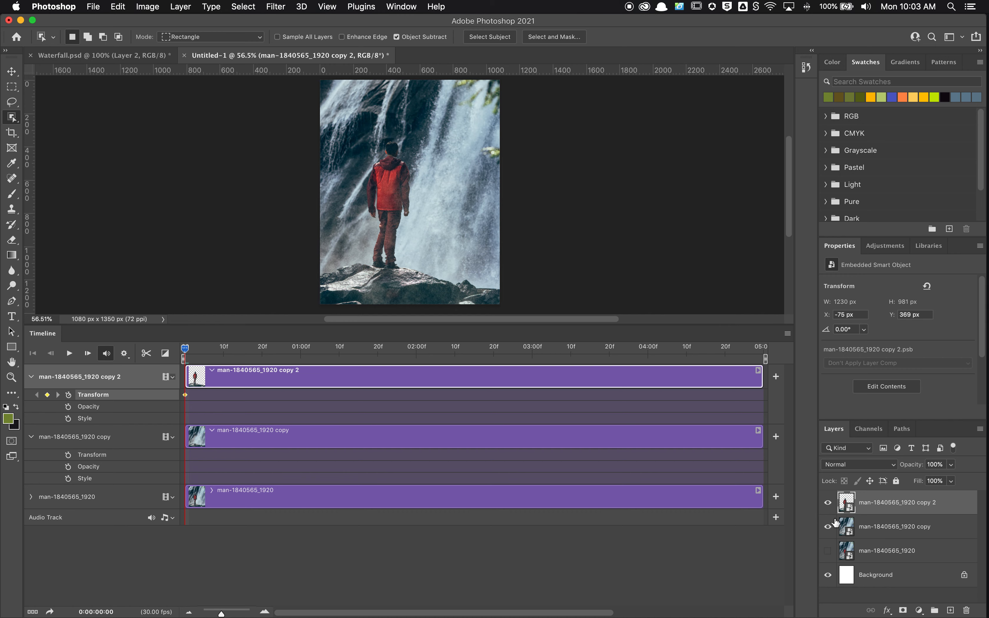
Check the man layer by toggling its visibility, and add a Transform keyframe to the man-free copy layer at 0:00:00:00
click(828, 504)
click(828, 504)
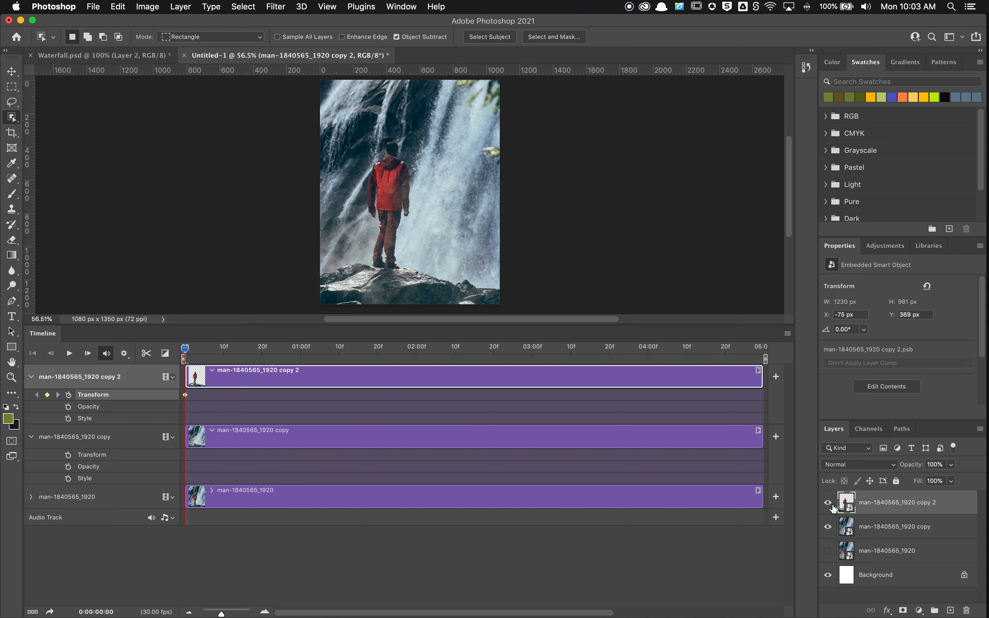
click(885, 533)
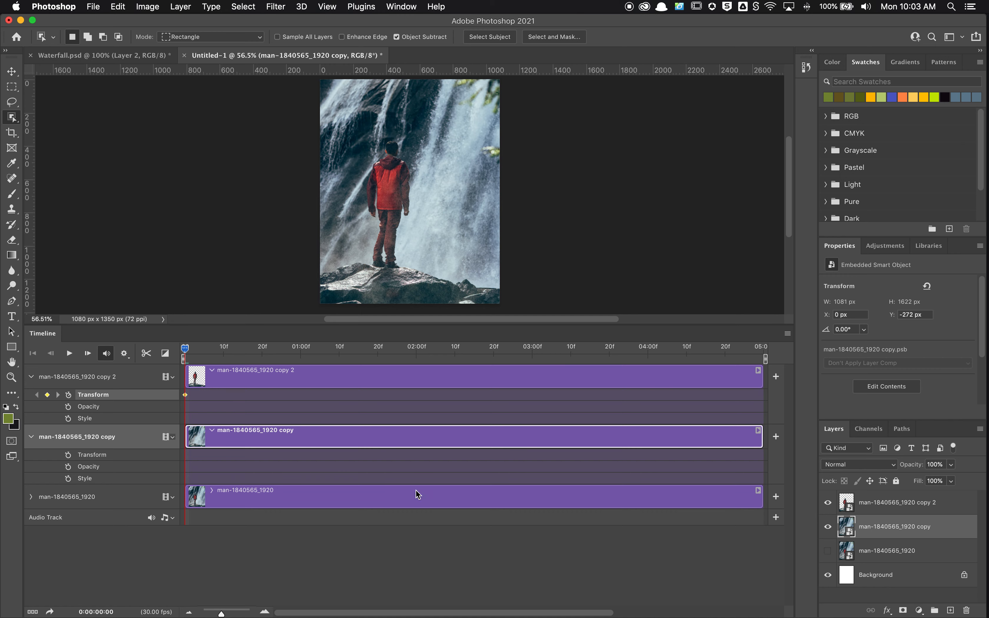
click(68, 455)
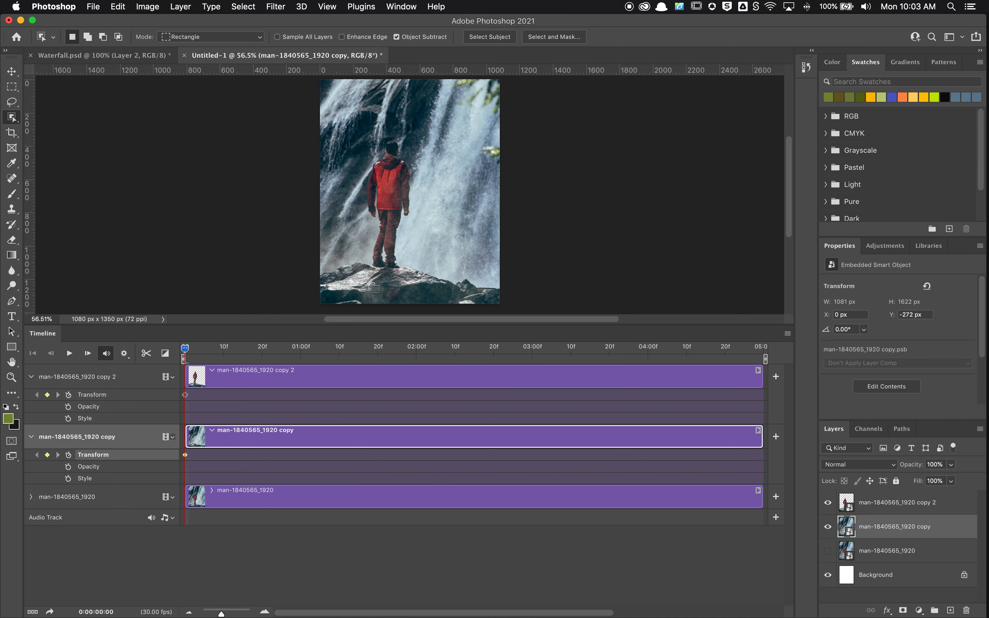
Add a Transform keyframe to the copy 2 layer at 0:00:04:29, scaling it to about 101.2% and centering it at about Y 914 px
drag(187, 351, 700, 358)
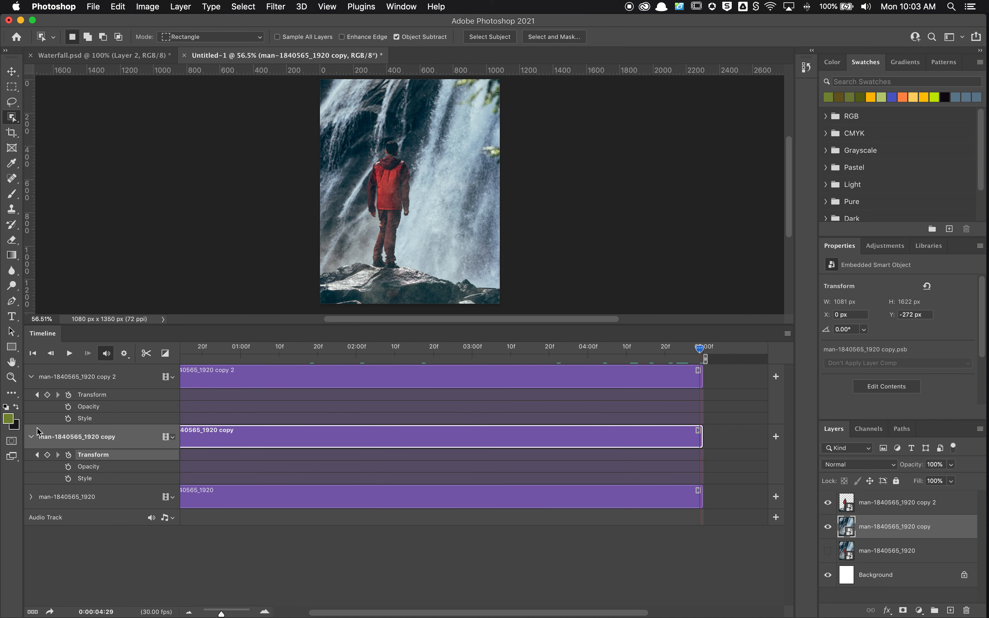
click(852, 503)
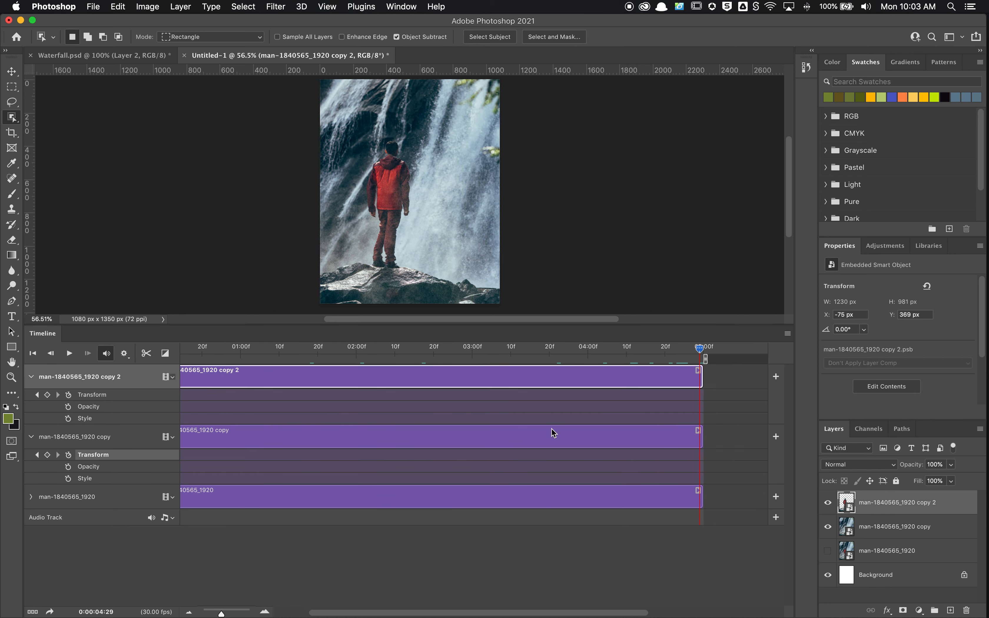
click(48, 395)
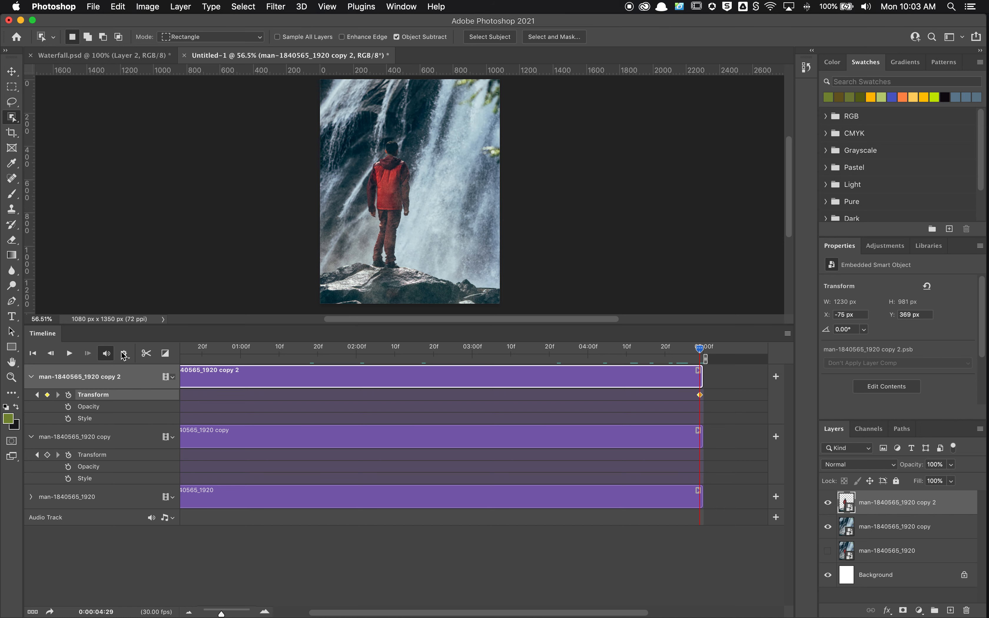
key(super+t)
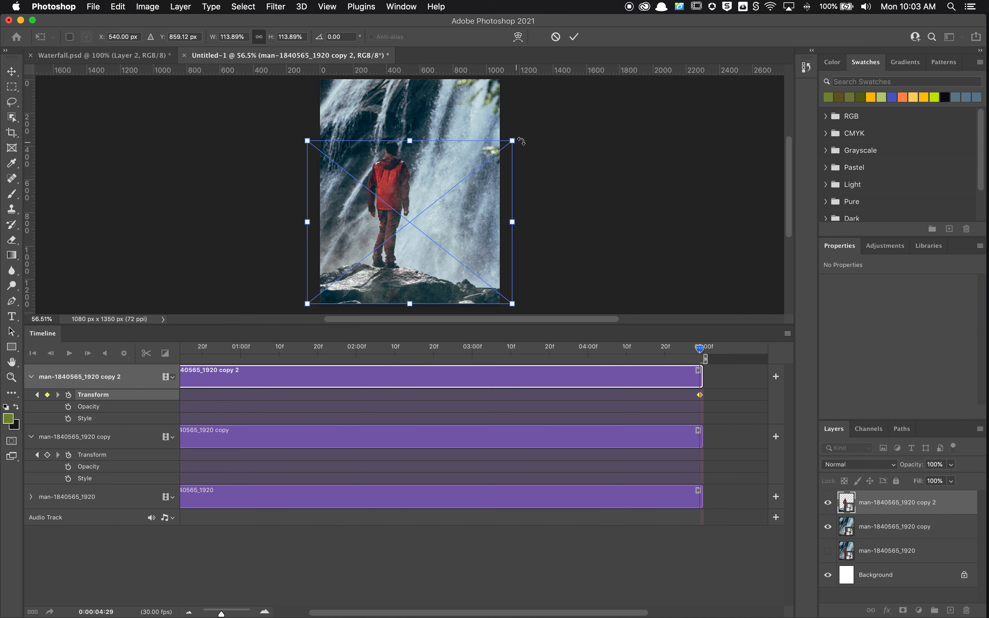
drag(512, 141, 500, 147)
drag(436, 240, 436, 253)
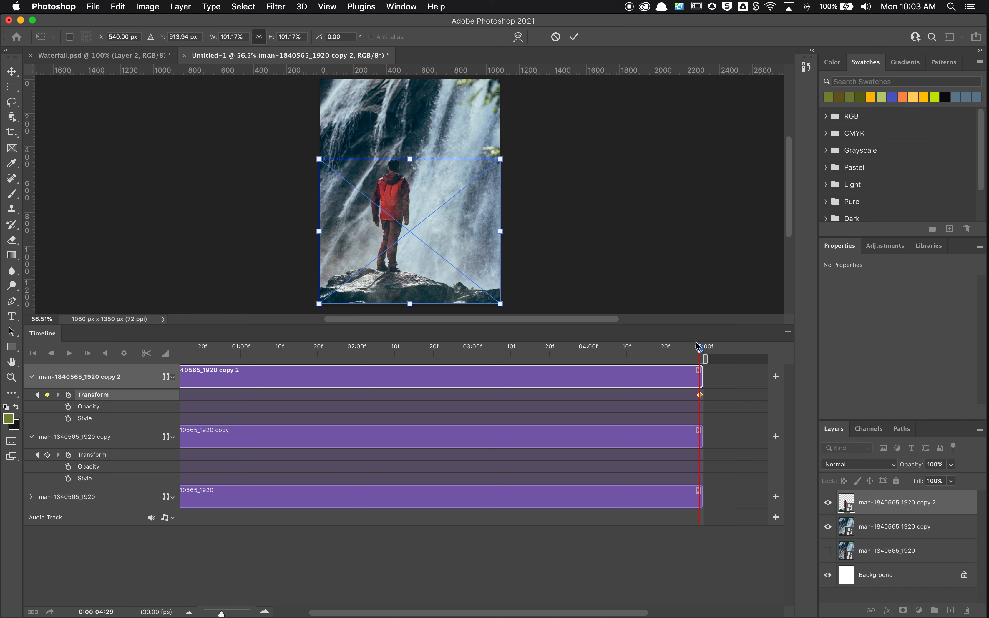
click(574, 37)
Add a Transform keyframe to the man-free copy layer at 0:00:04:29, enlarging it to about 1302 x 1955 px at about X -111, Y -63 px
drag(699, 348, 773, 374)
click(221, 436)
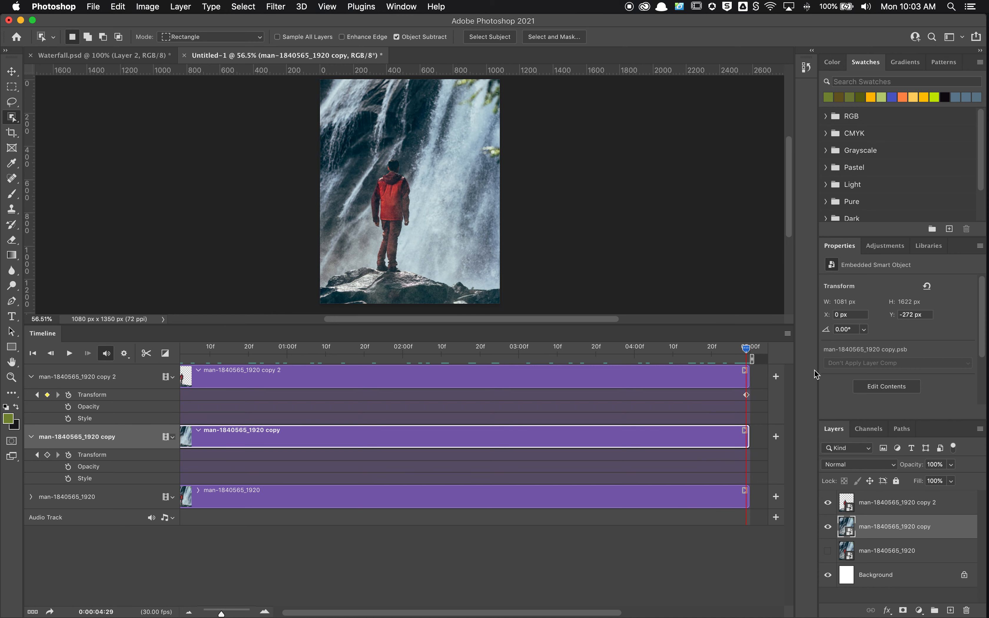
click(48, 454)
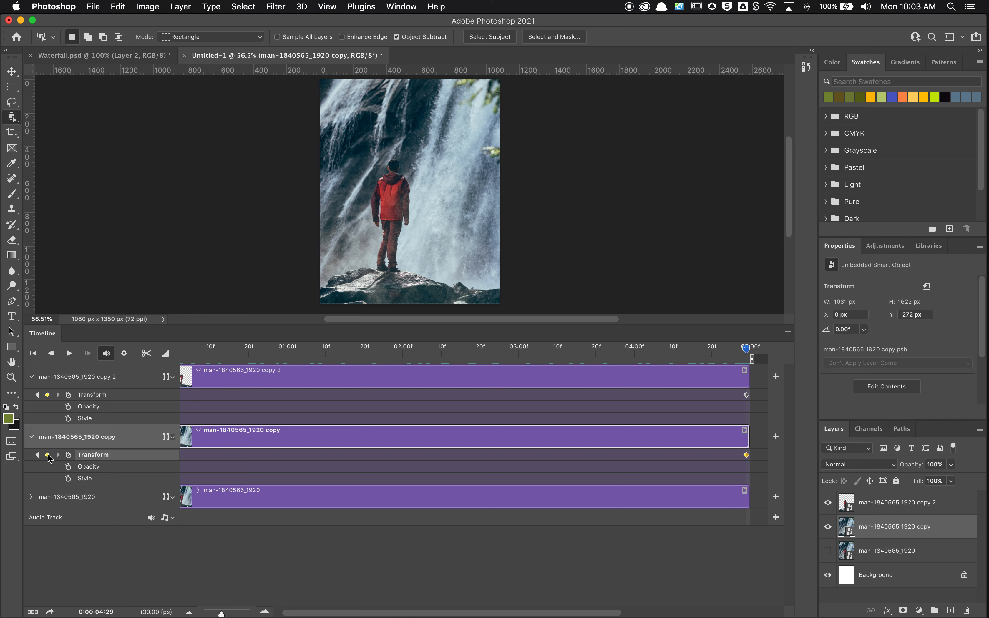
drag(747, 348, 677, 386)
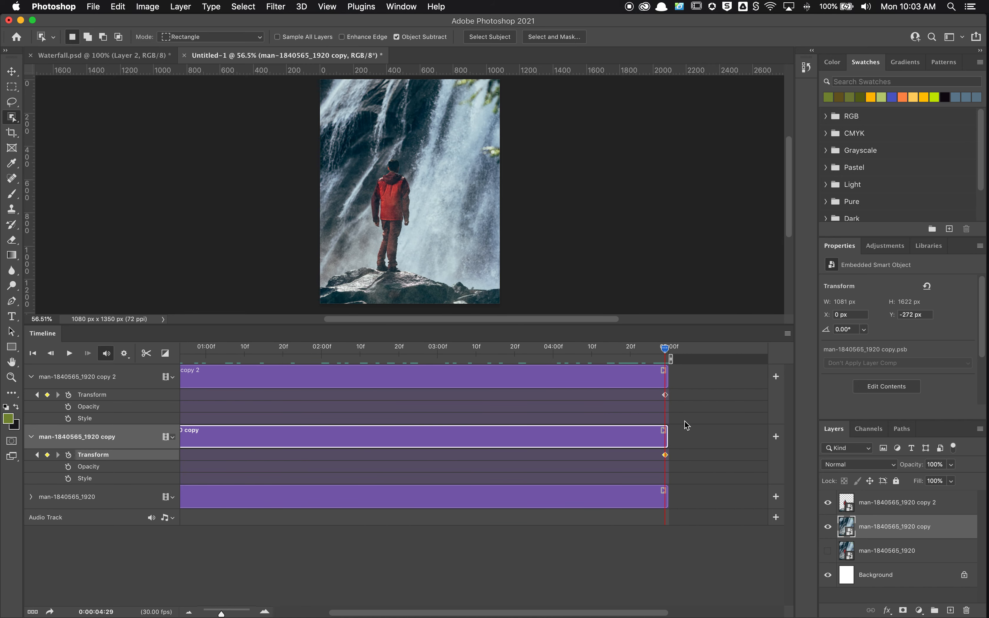
key(super+t)
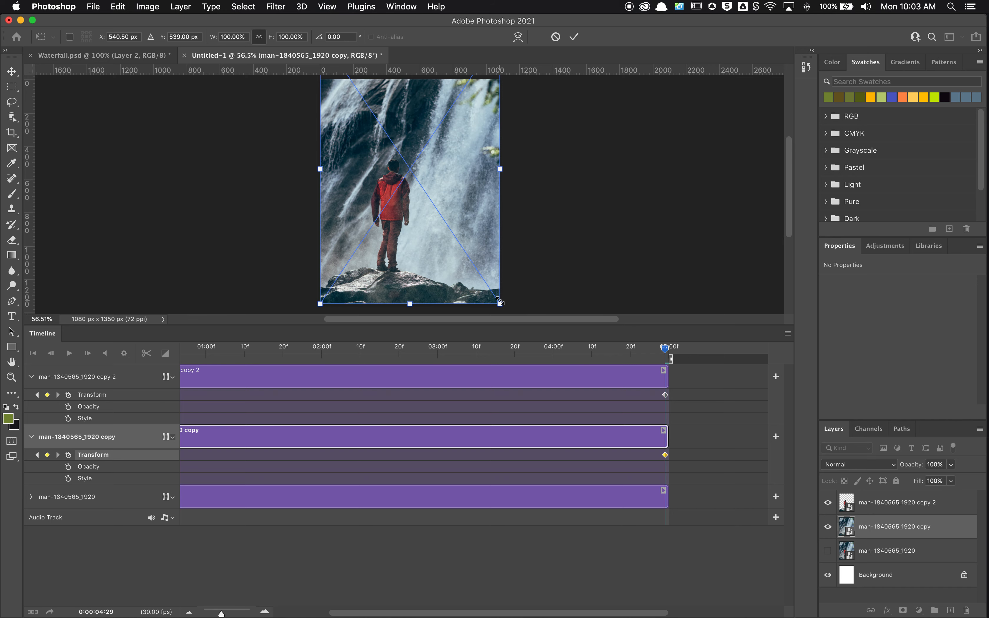
drag(500, 304, 512, 282)
drag(490, 202, 490, 271)
click(574, 38)
Return the playhead to the start and play the whole animation
drag(665, 350, 104, 381)
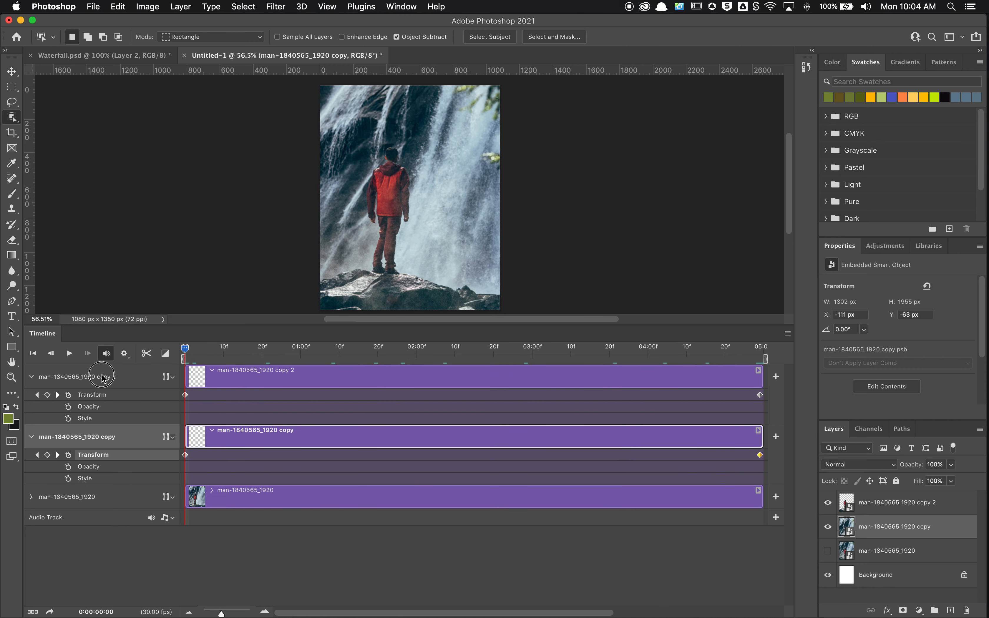
click(71, 354)
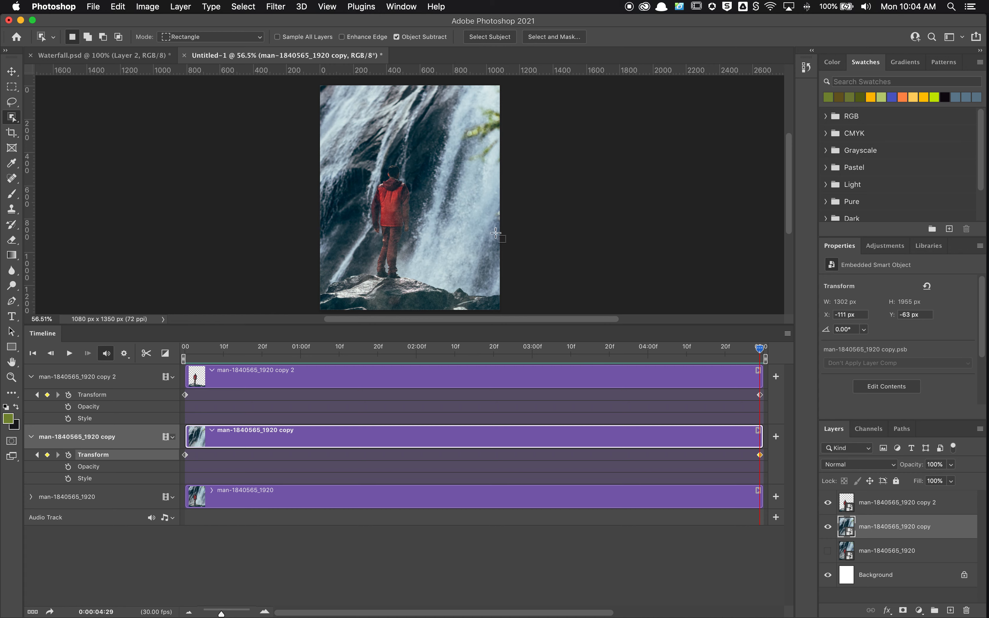
Open the Render Video settings and name the output file Waterfall.mp4
click(93, 6)
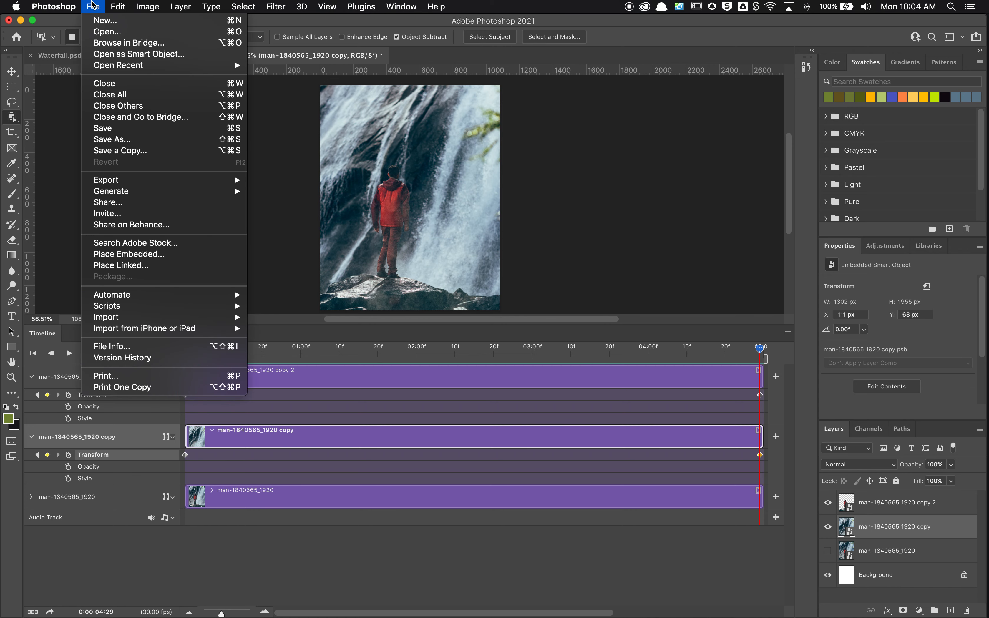
mouse_move(199, 184)
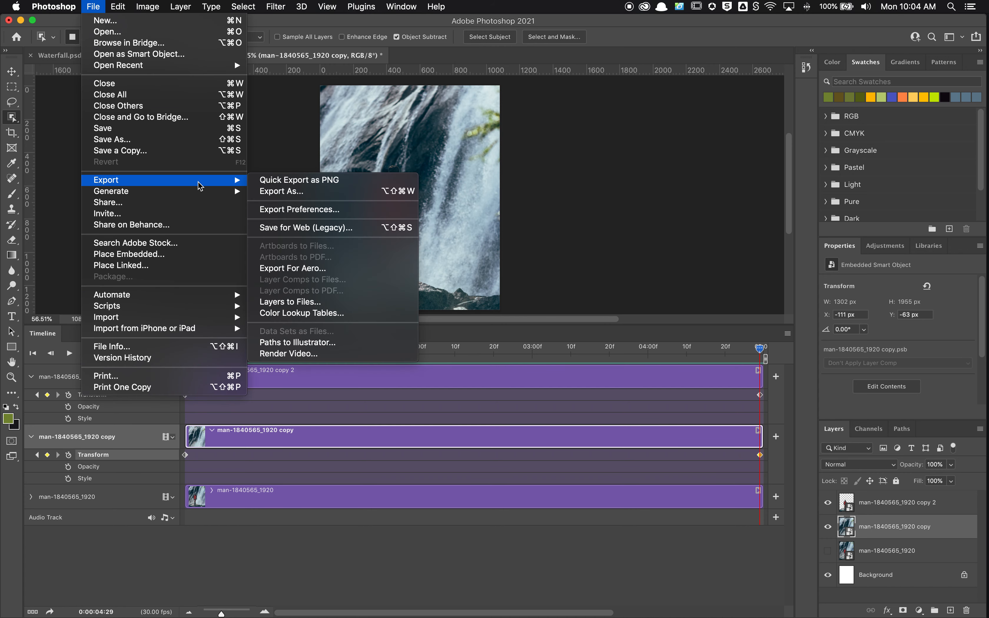
click(347, 355)
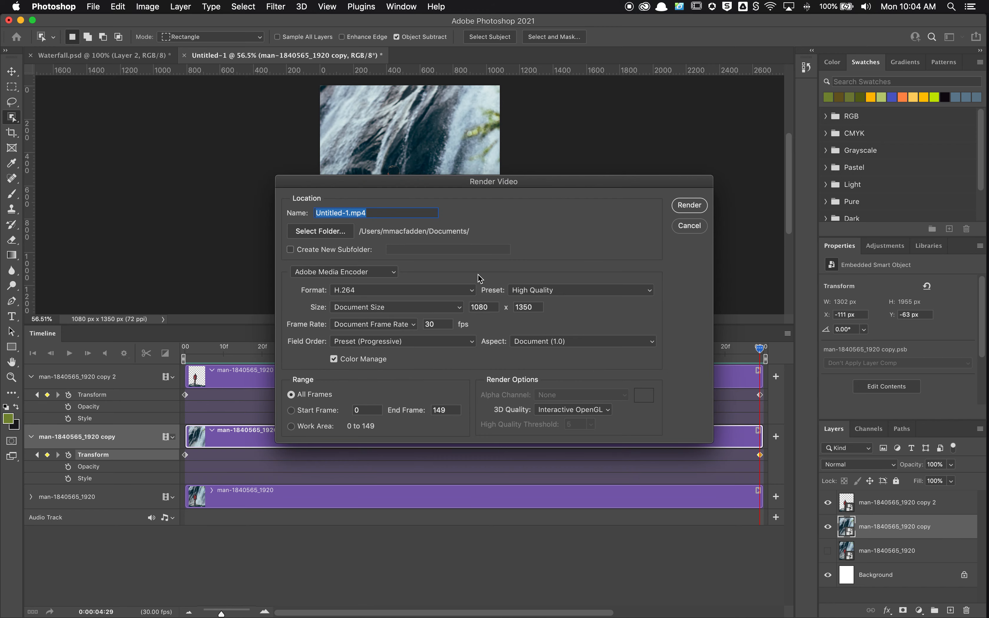
drag(501, 188, 467, 145)
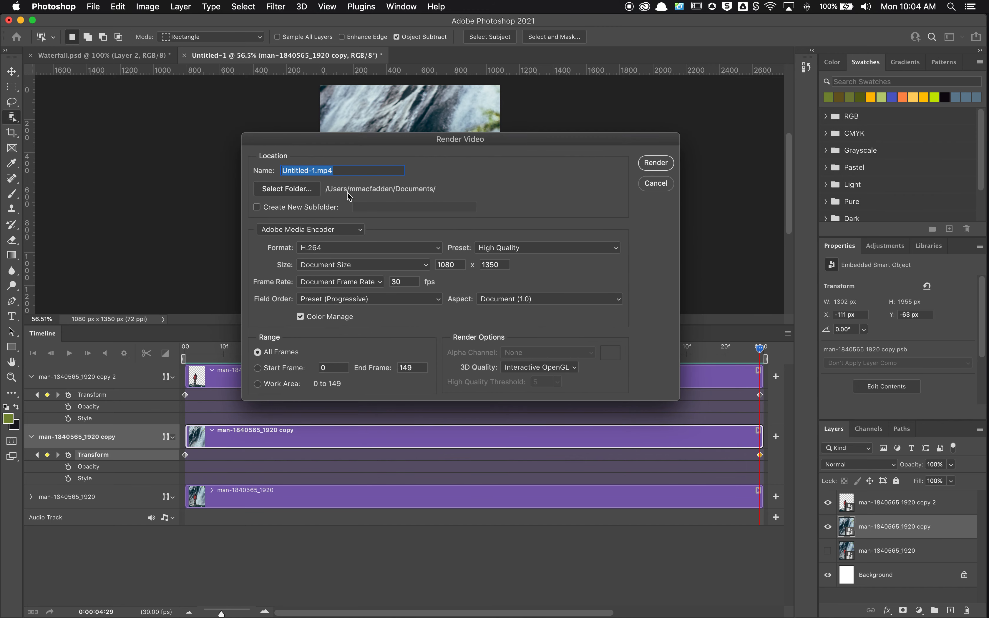
click(314, 172)
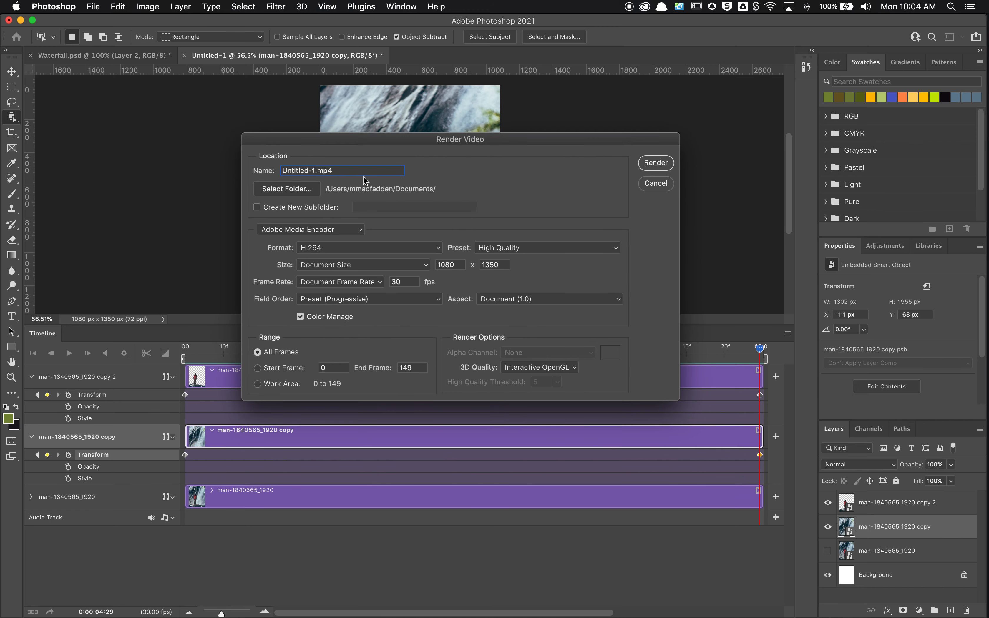
key(BackSpace)
key(BackSpace)
key(BackSpace)
key(BackSpace)
key(BackSpace)
key(BackSpace)
key(BackSpace)
key(BackSpace)
key(BackSpace)
key(BackSpace)
text(Waterfall)
Set the Desktop as the output folder and render the video as H.264 at High Quality
click(268, 193)
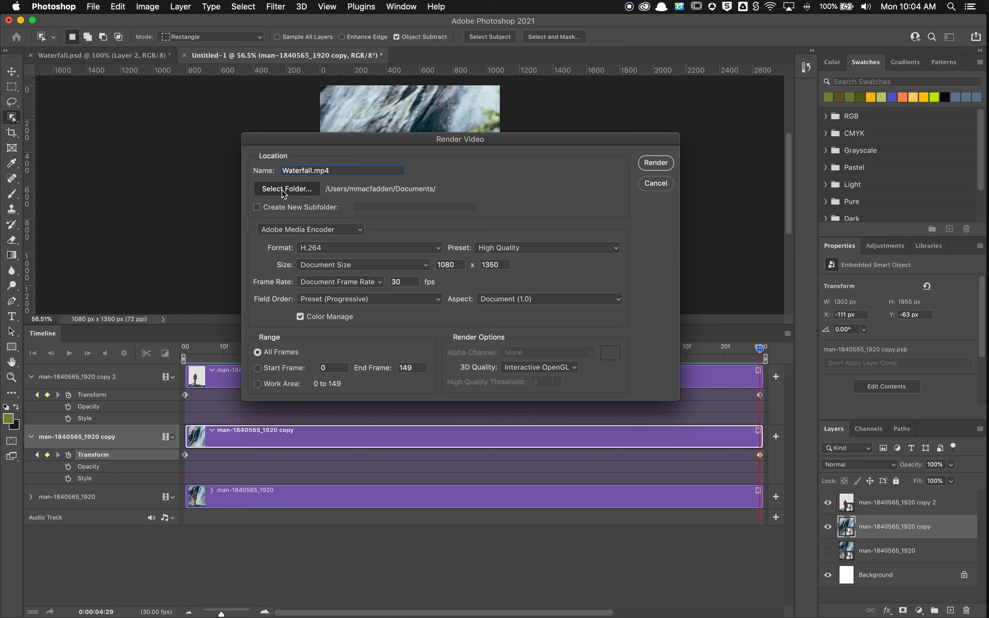
click(291, 207)
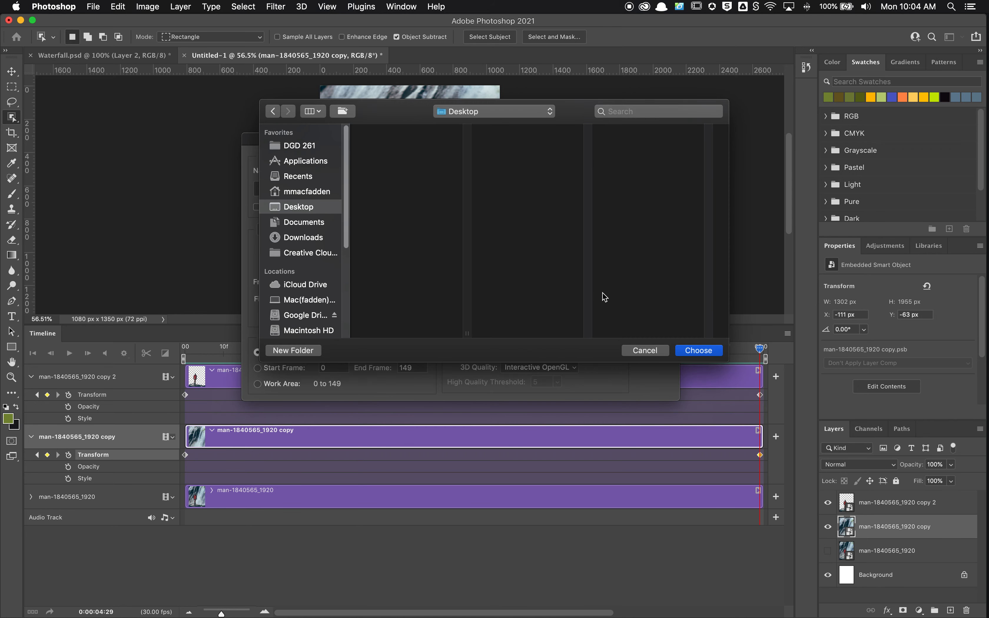
click(699, 350)
click(657, 163)
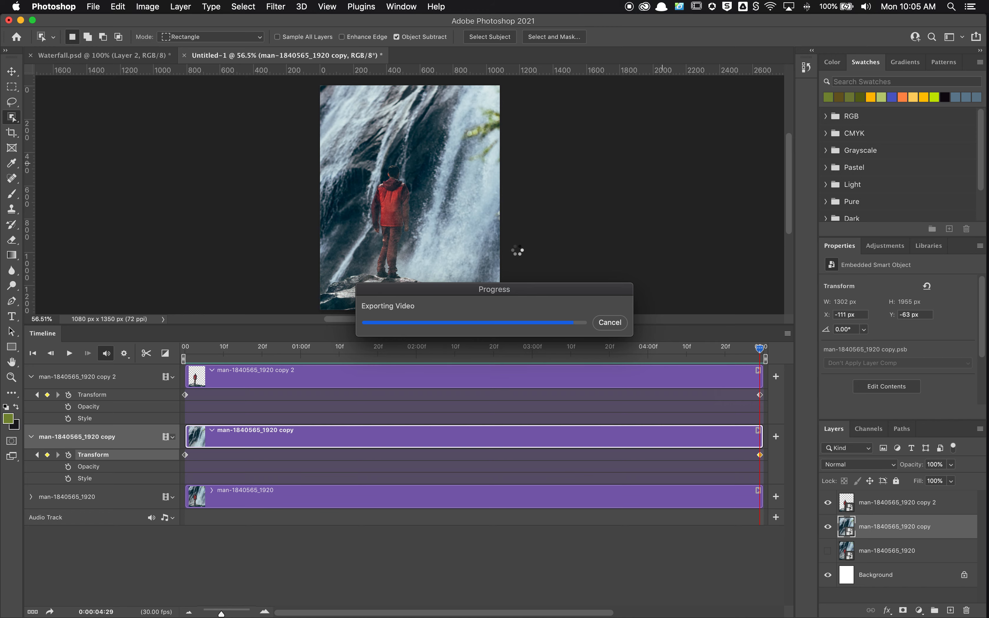
Set the timeline frame rate to 12 fps
click(788, 334)
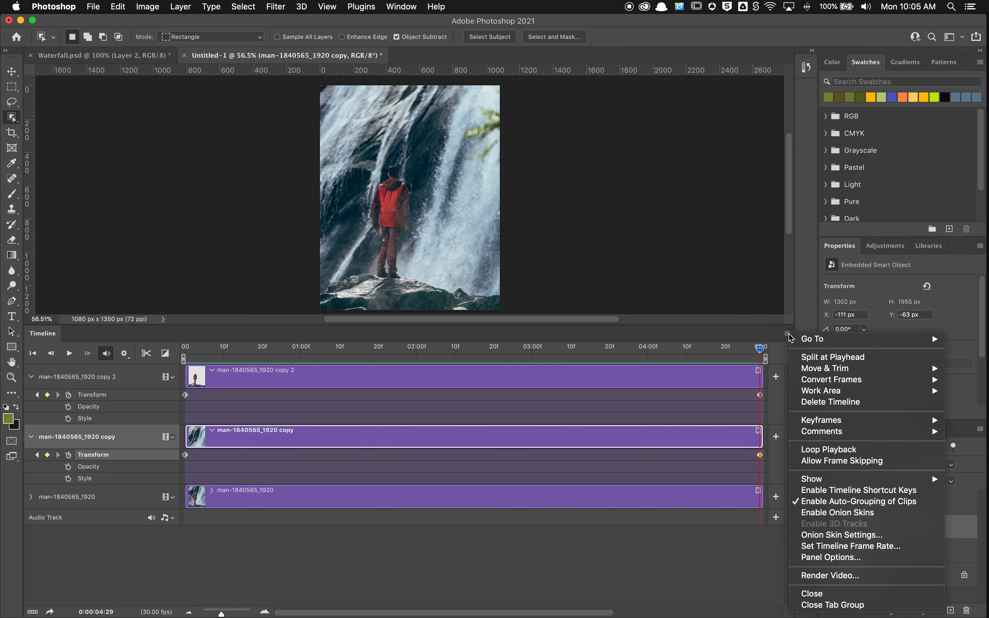
click(860, 547)
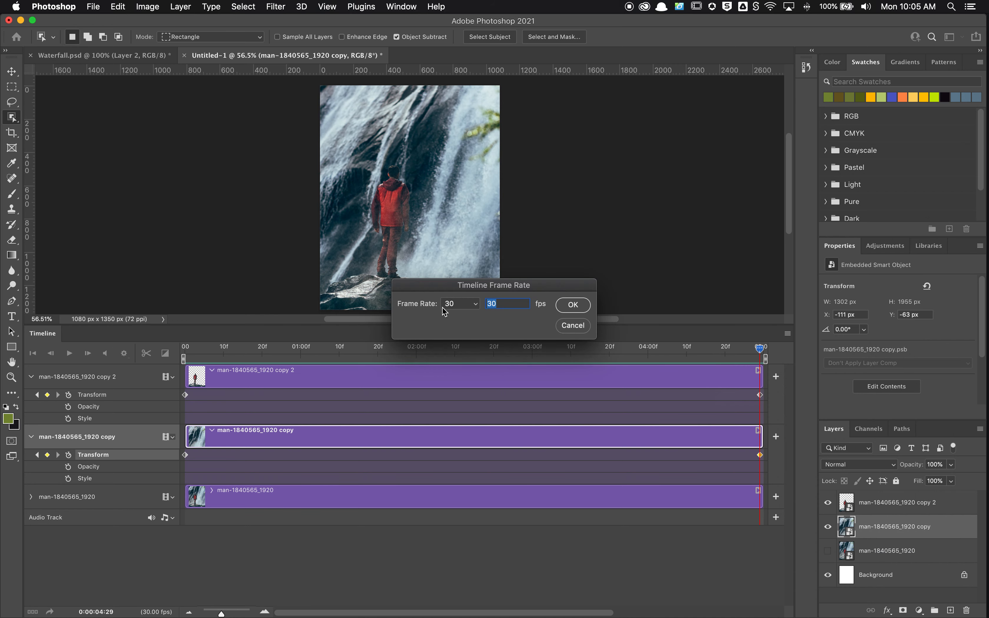
click(476, 307)
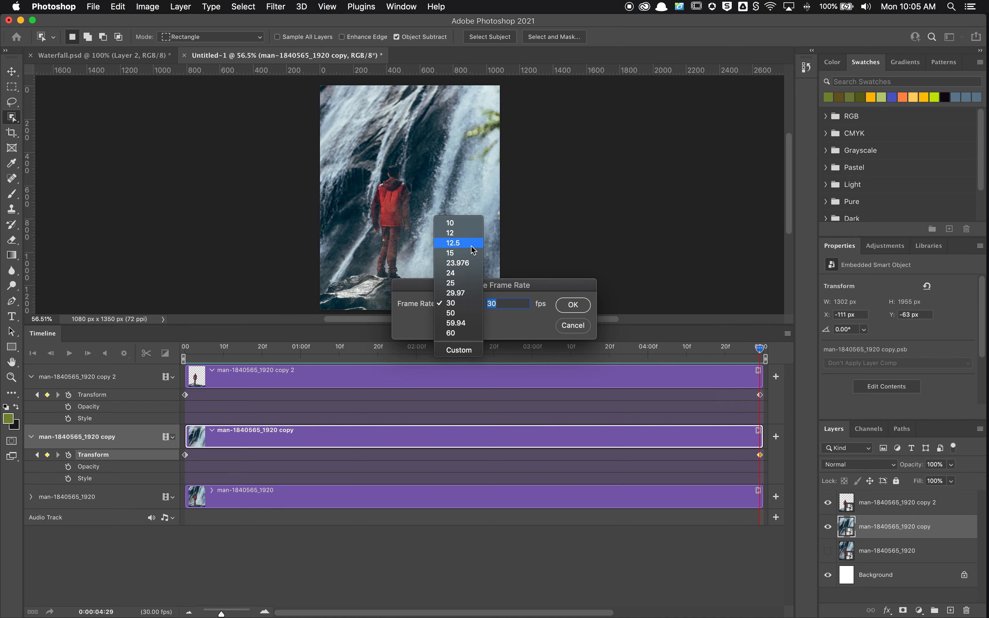
click(470, 233)
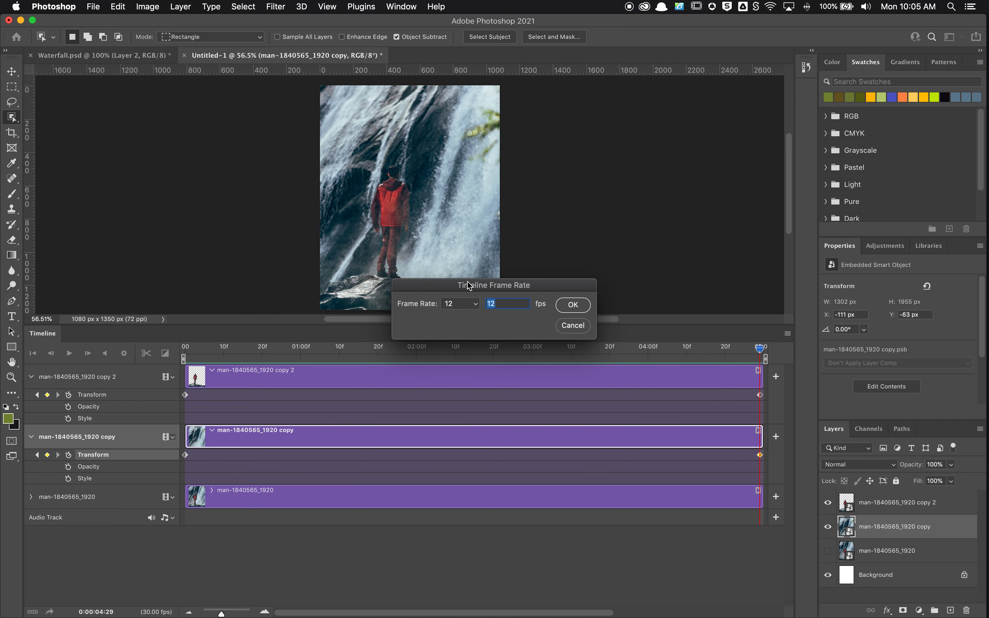
click(574, 305)
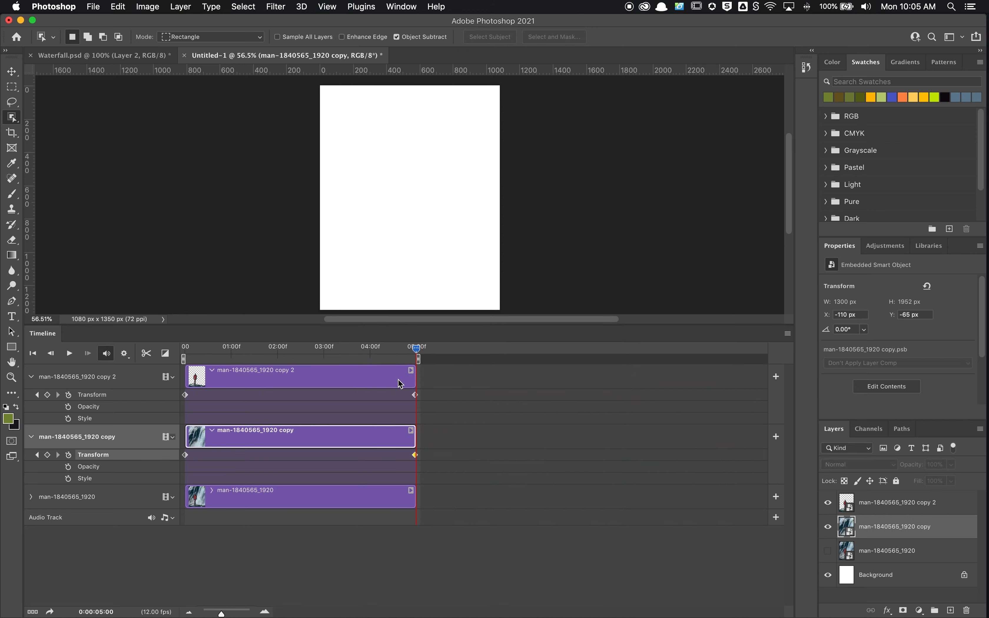
Return the playhead to the start of the timeline and open the Save for Web (Legacy) export settings
drag(416, 348, 94, 319)
click(94, 3)
click(93, 3)
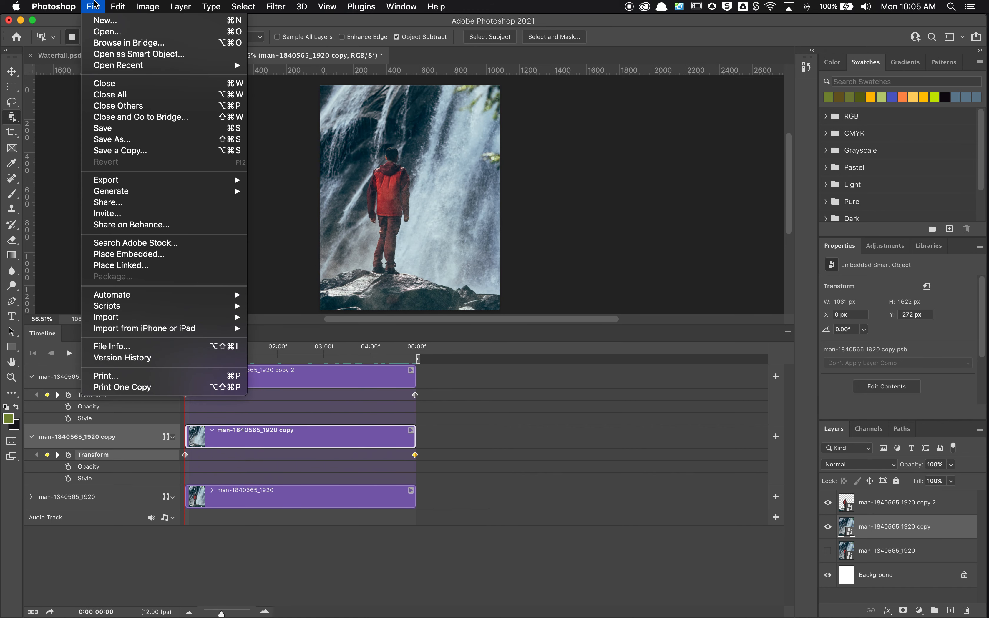
click(91, 14)
click(94, 4)
click(399, 16)
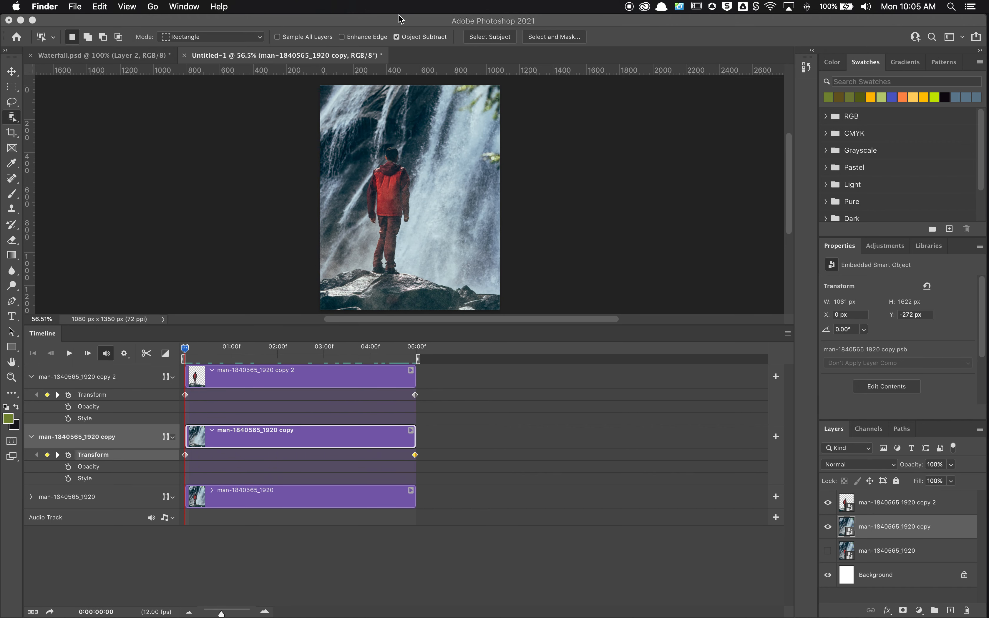
click(397, 24)
click(118, 6)
mouse_move(94, 6)
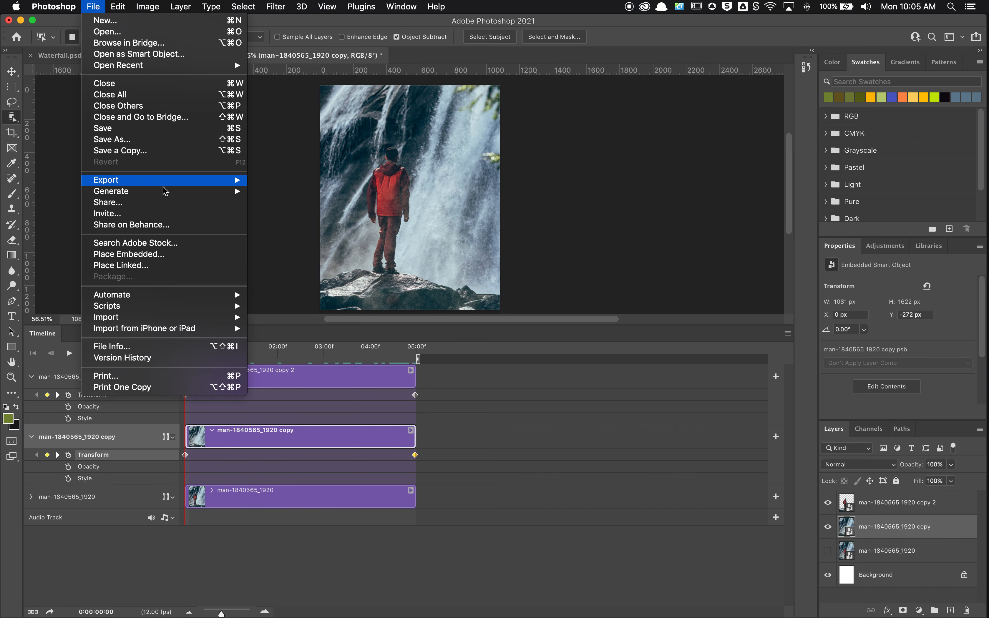
mouse_move(185, 188)
click(304, 228)
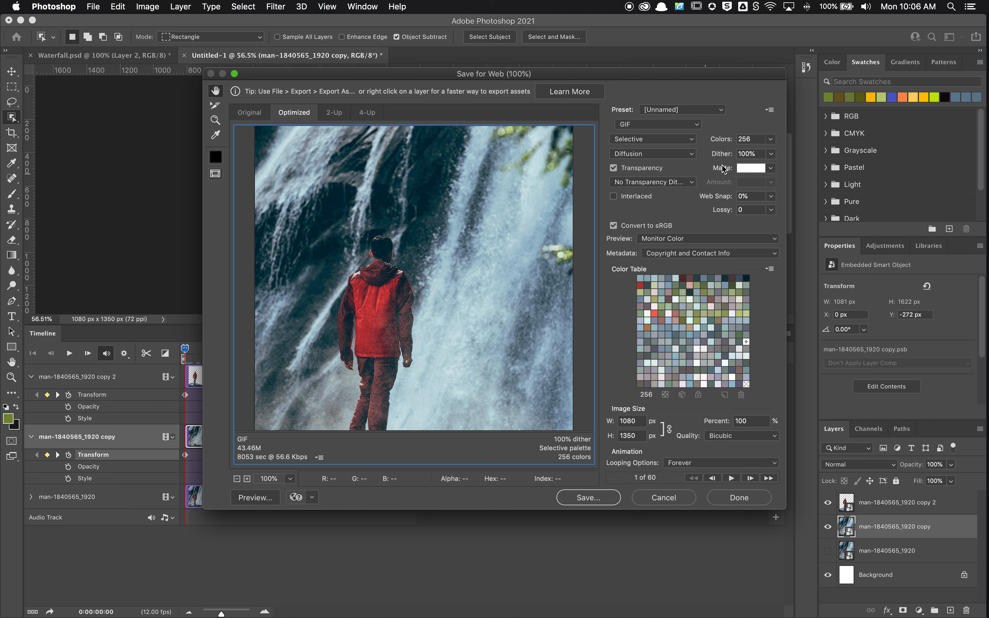
Limit the GIF export to 128 colors and set its image width to 400 px
click(771, 140)
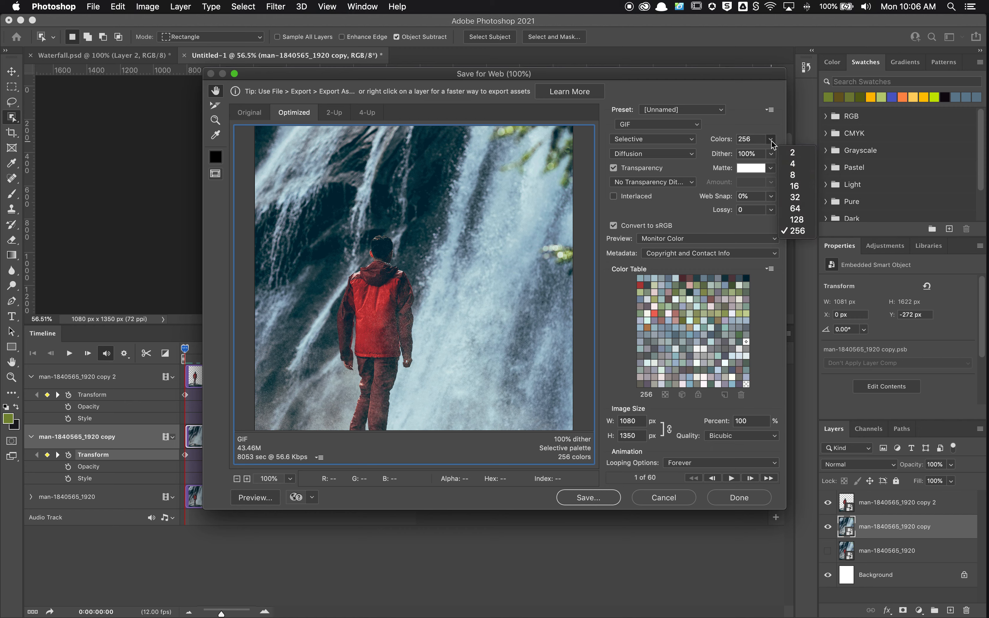
click(805, 223)
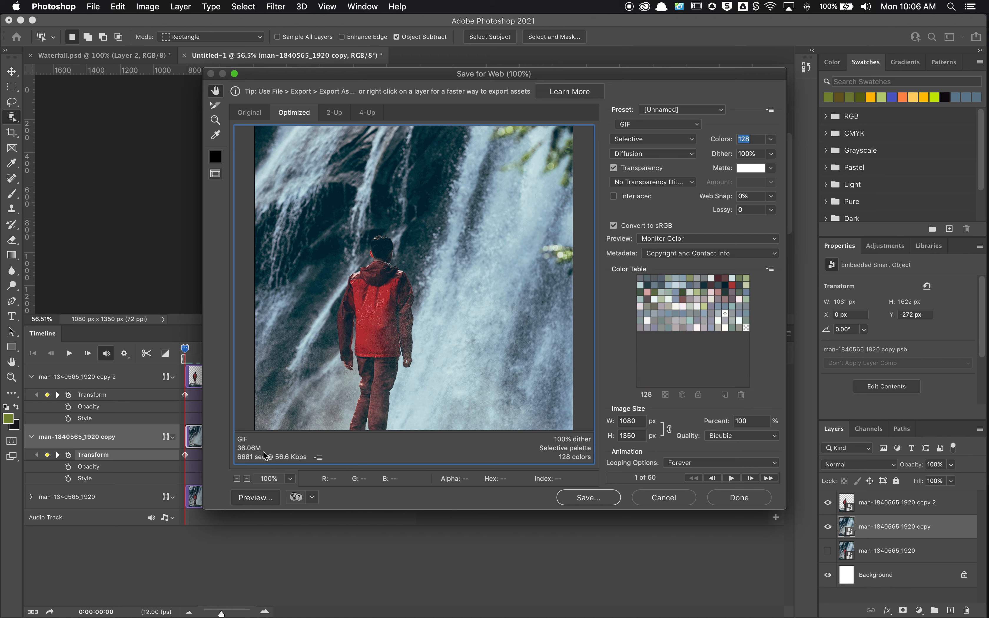
click(640, 421)
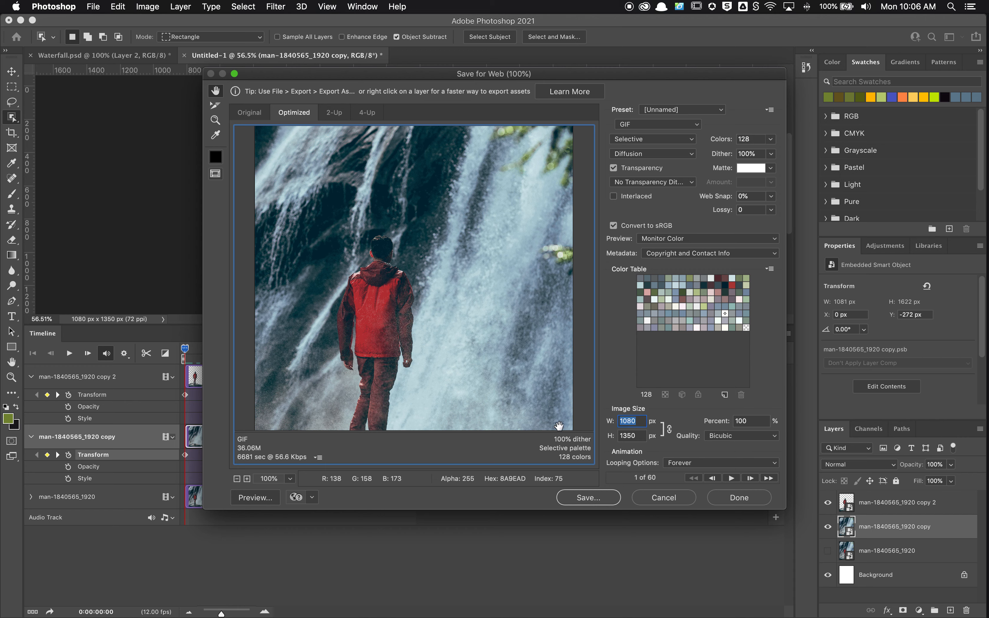
text(400)
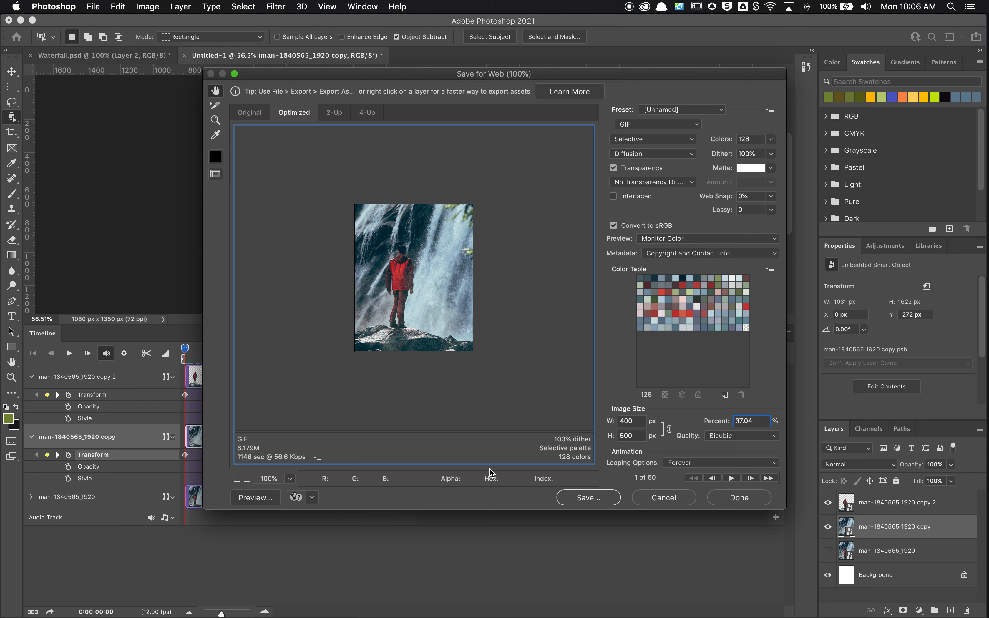
Save the animated GIF to the Desktop as Waterfall.gif, exporting images only
click(590, 499)
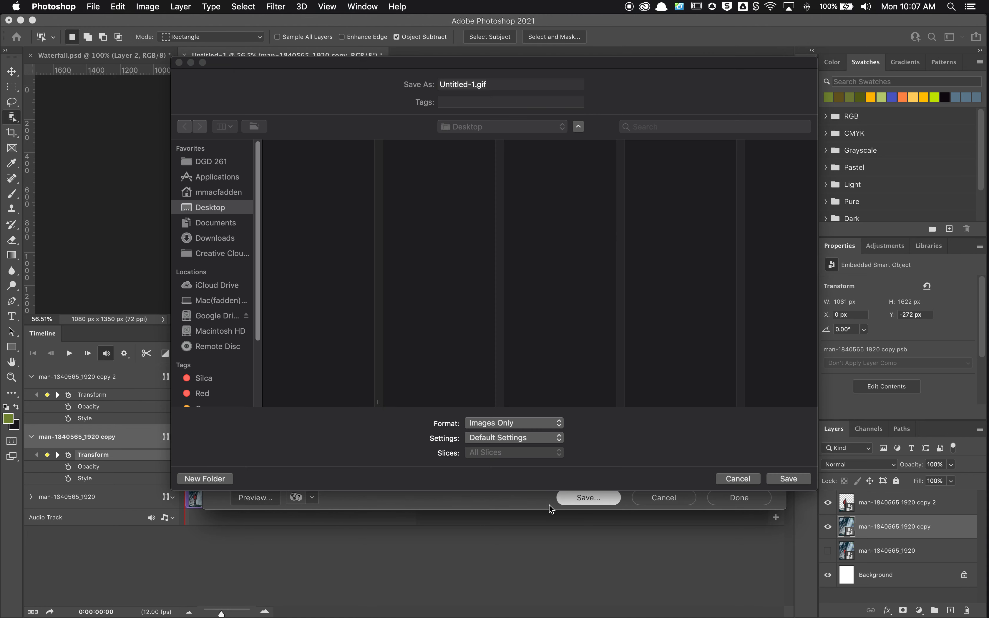
click(478, 82)
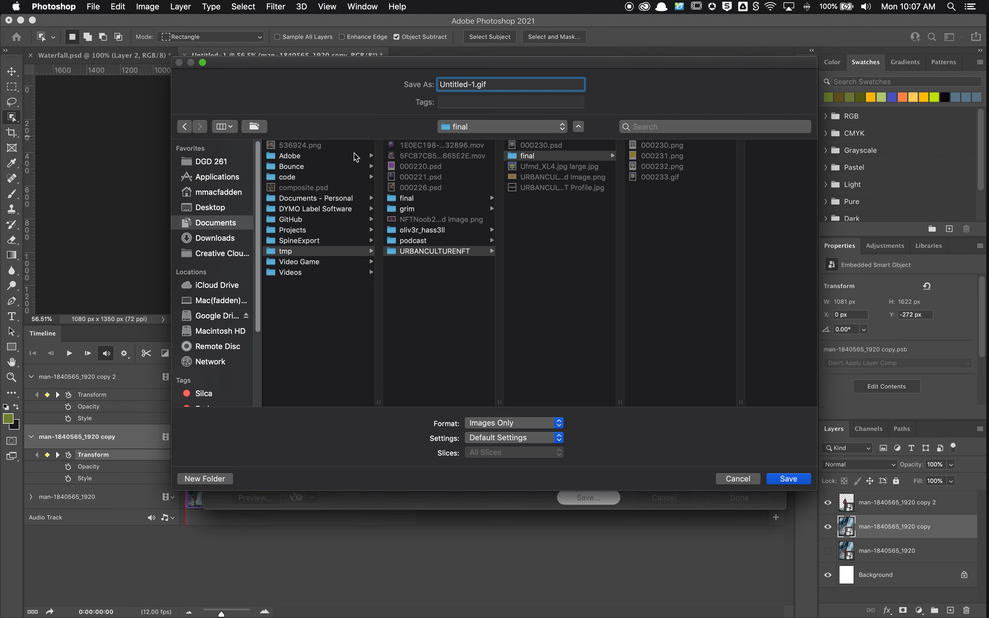
click(221, 208)
click(327, 145)
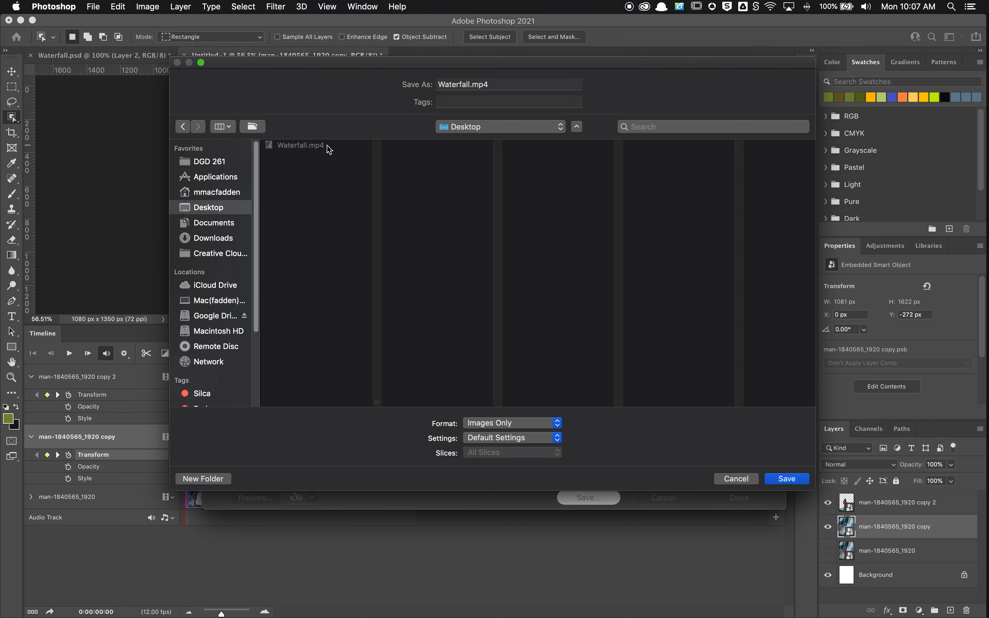
double_click(482, 84)
key(BackSpace)
key(BackSpace)
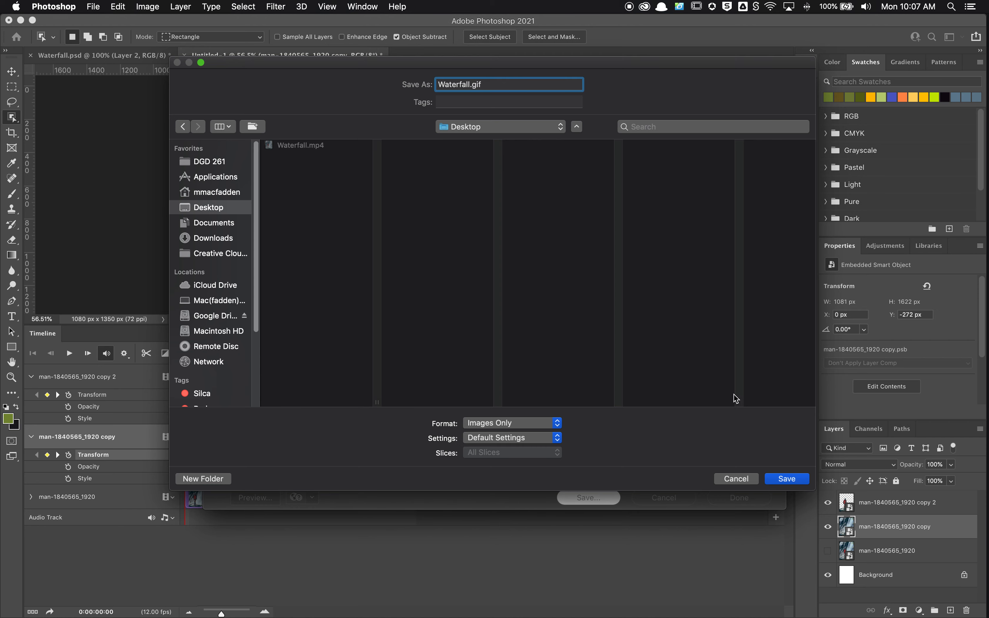
click(795, 480)
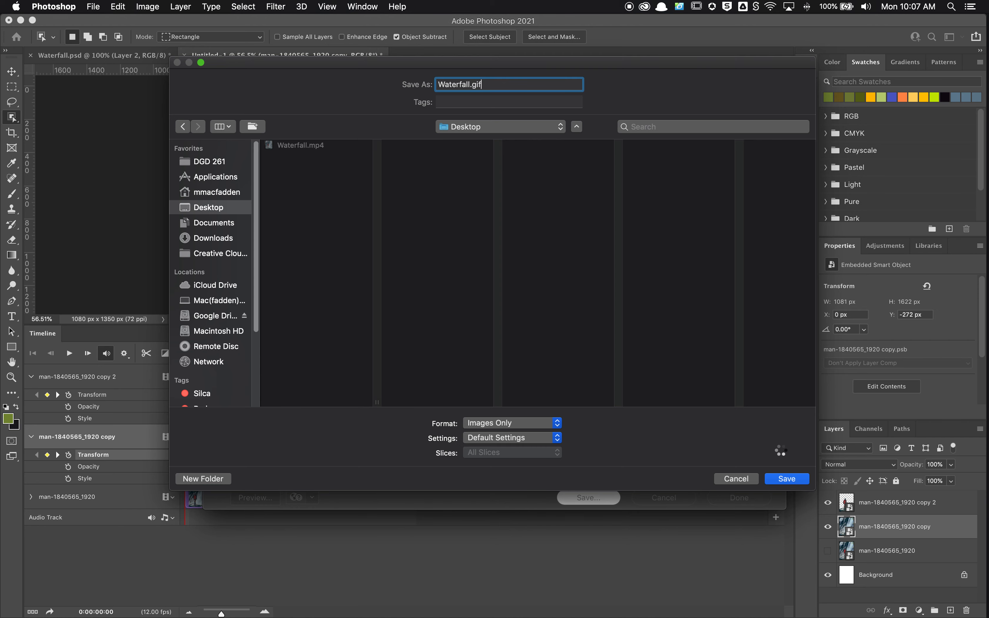